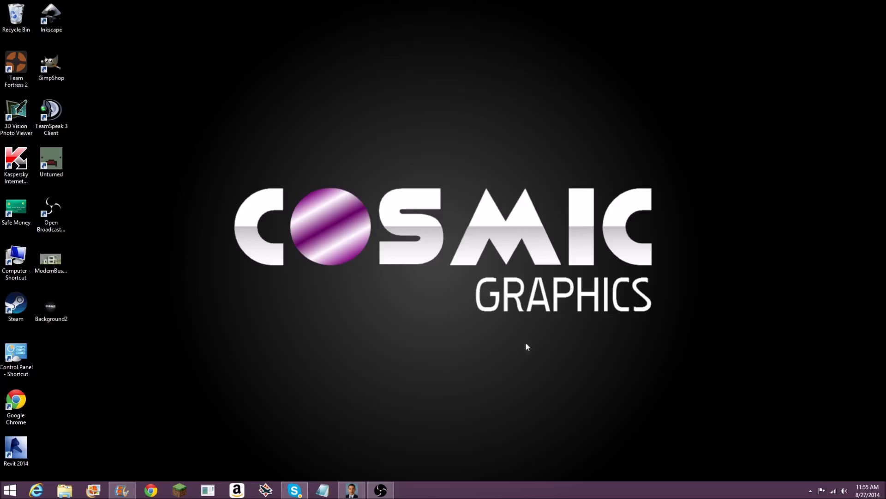
Bring GIMP back and flick ObamaNew.png's visibility on and off to compare with the original
{"action": "left_click", "coordinate": [352, 489]}
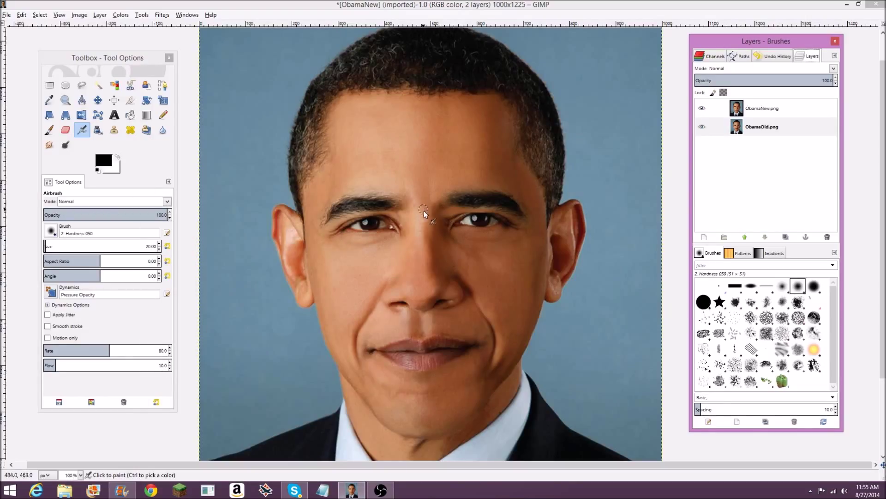
{"action": "left_click_drag", "start_coordinate": [441, 228], "coordinate": [413, 232]}
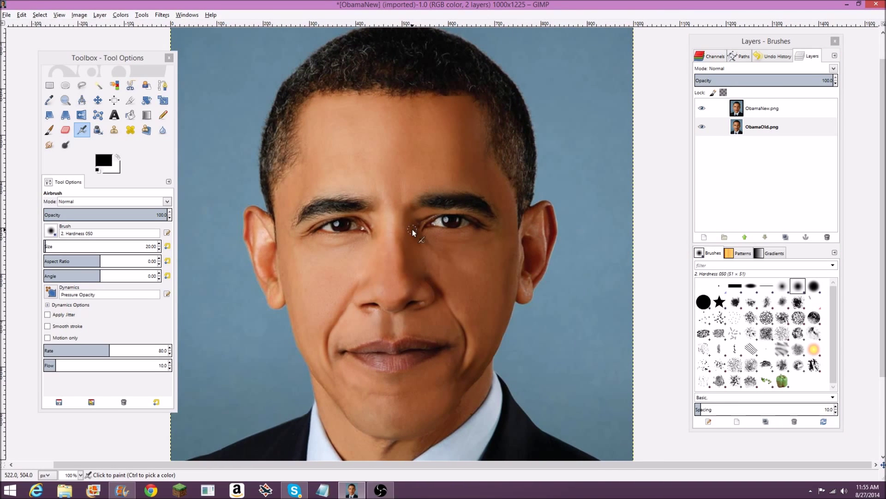
{"action": "left_click_drag", "start_coordinate": [126, 58], "coordinate": [107, 56]}
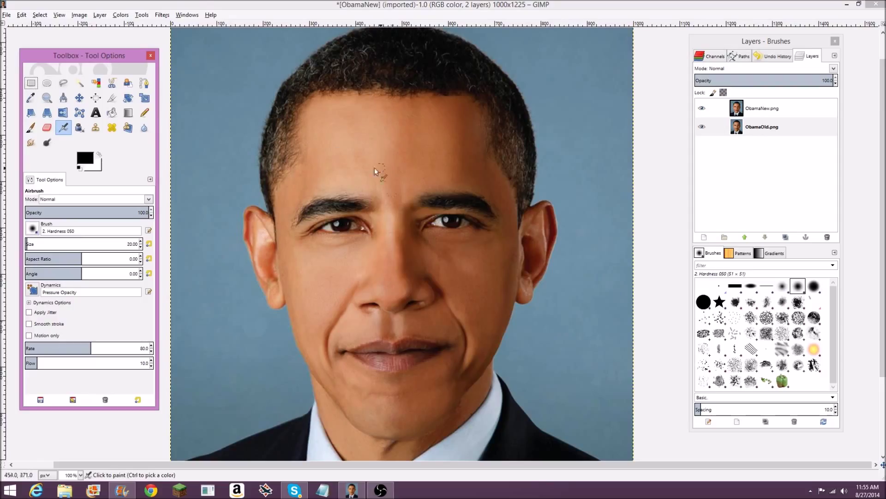
{"action": "left_click", "coordinate": [701, 109]}
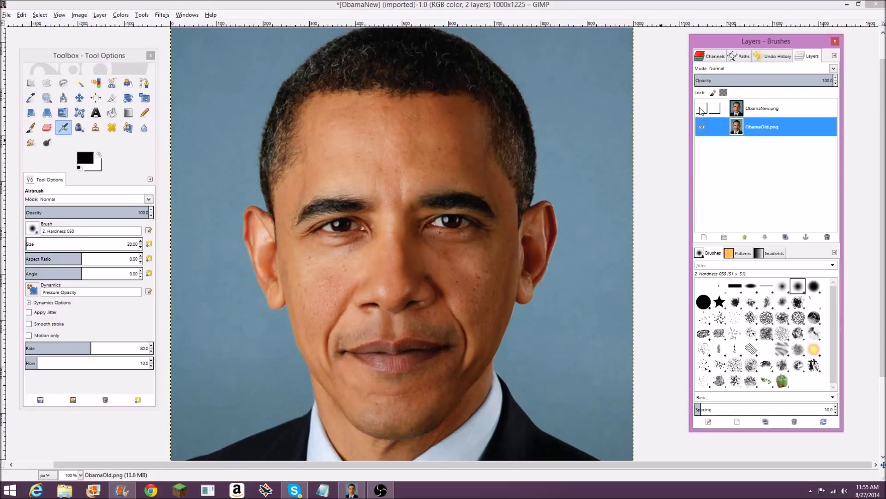
{"action": "left_click", "coordinate": [702, 109]}
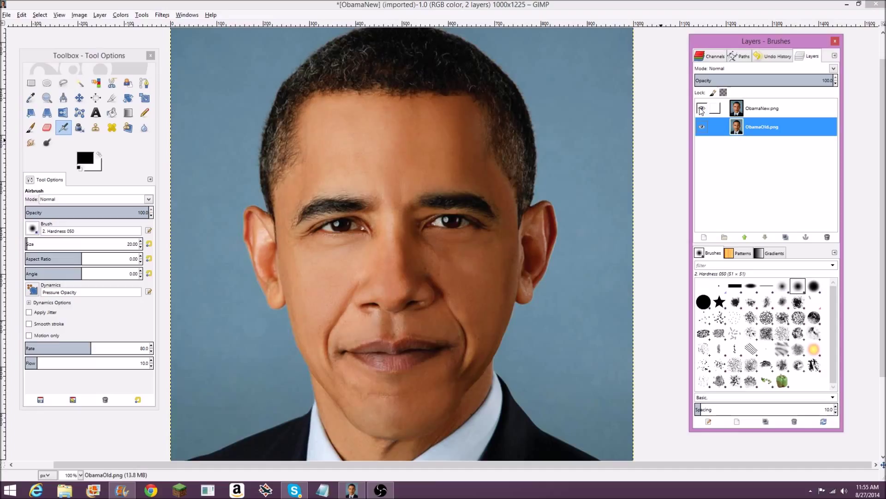
{"action": "left_click", "coordinate": [701, 109]}
{"action": "left_click", "coordinate": [701, 109]}
{"action": "left_click", "coordinate": [701, 109]}
{"action": "left_click", "coordinate": [701, 109]}
{"action": "left_click", "coordinate": [701, 109]}
{"action": "left_click", "coordinate": [702, 108]}
{"action": "left_click", "coordinate": [702, 109]}
Merge the ObamaNew.png layer down, leaving ObamaOld.png as the single active layer
{"action": "left_click", "coordinate": [738, 115]}
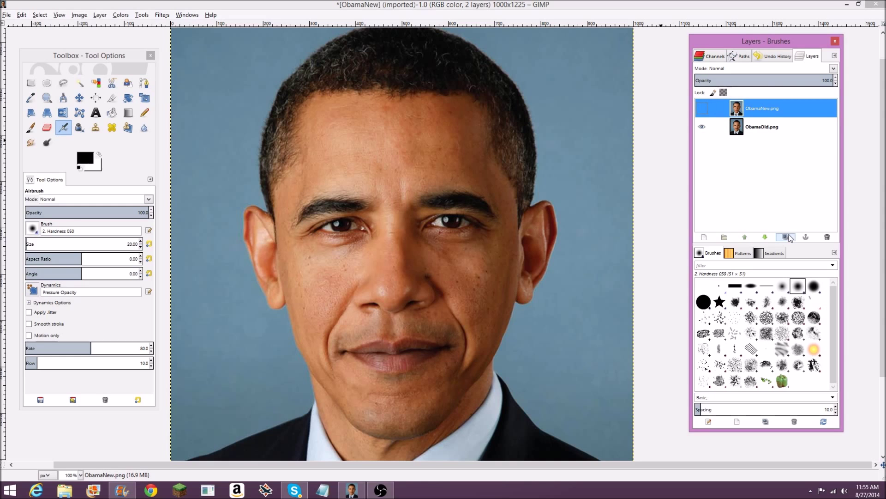
{"action": "left_click", "coordinate": [828, 237]}
{"action": "left_click", "coordinate": [766, 109]}
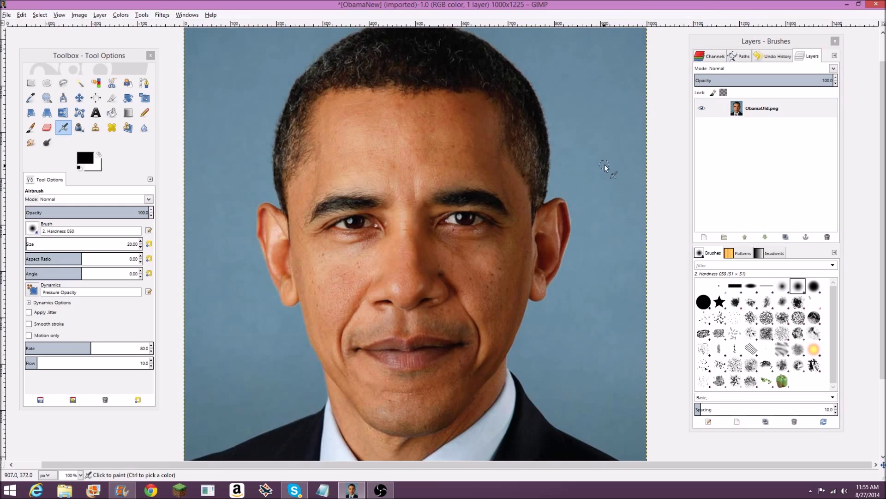
Zoom and scroll over the face from eyebrows to lips, ending at 150% zoom
{"action": "key", "text": "plus"}
{"action": "key", "text": "minus"}
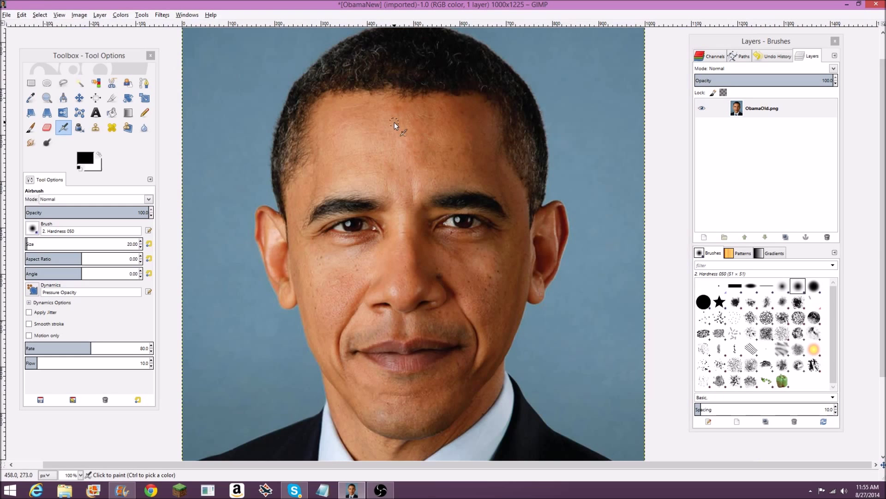
{"action": "scroll", "coordinate": [397, 198], "scroll_direction": "down", "scroll_amount": 1}
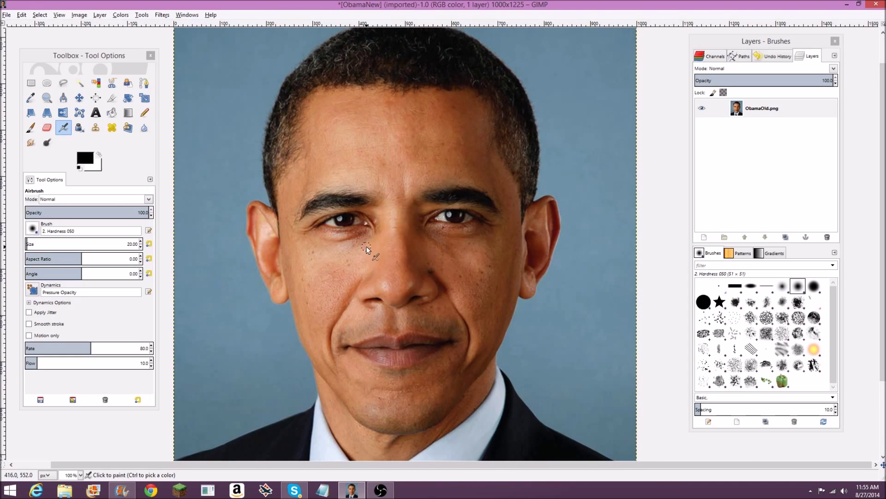
{"action": "scroll", "coordinate": [369, 247], "scroll_direction": "down", "scroll_amount": 1}
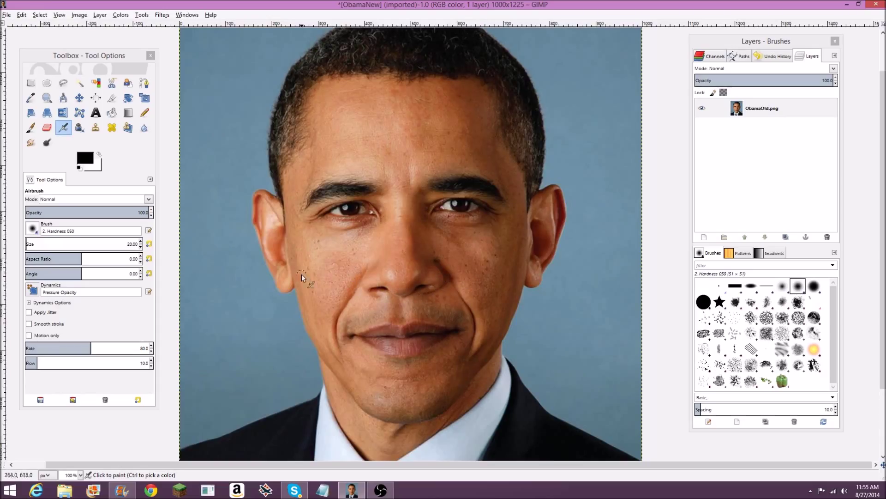
{"action": "scroll", "coordinate": [387, 262], "scroll_direction": "up", "scroll_amount": 1}
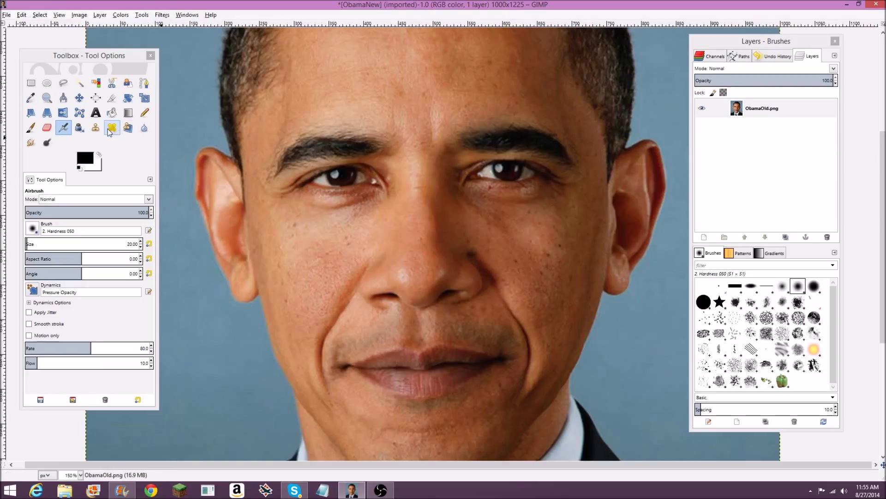
Select the Heal tool and reposition the tool options and Layers docks around the portrait
{"action": "left_click", "coordinate": [112, 131]}
{"action": "left_click_drag", "start_coordinate": [94, 59], "coordinate": [101, 49]}
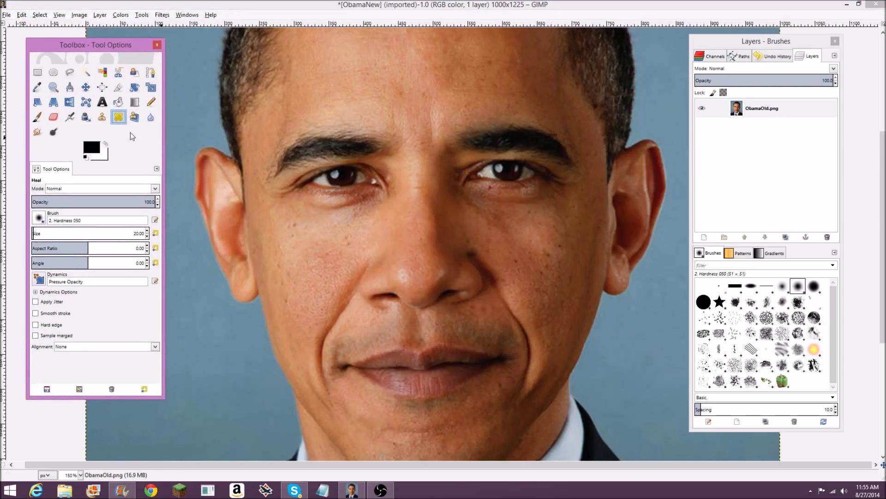
{"action": "left_click", "coordinate": [188, 15]}
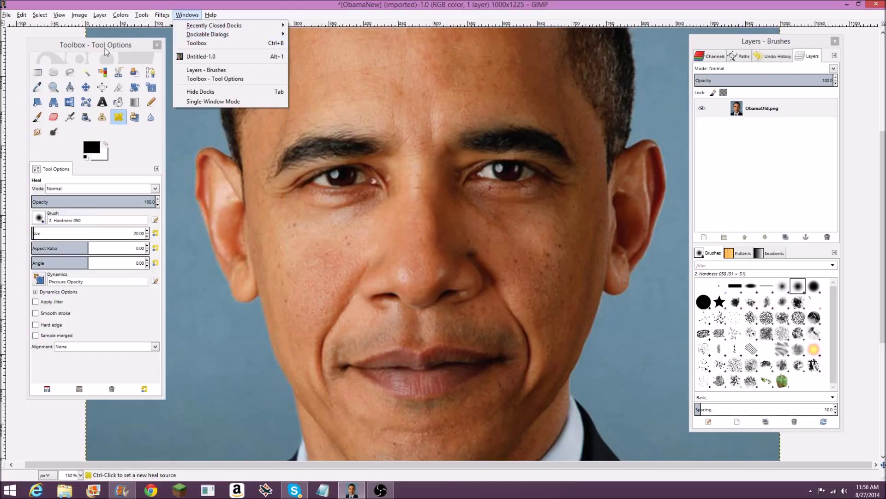
{"action": "left_click_drag", "start_coordinate": [105, 50], "coordinate": [103, 53]}
{"action": "left_click_drag", "start_coordinate": [744, 44], "coordinate": [747, 45]}
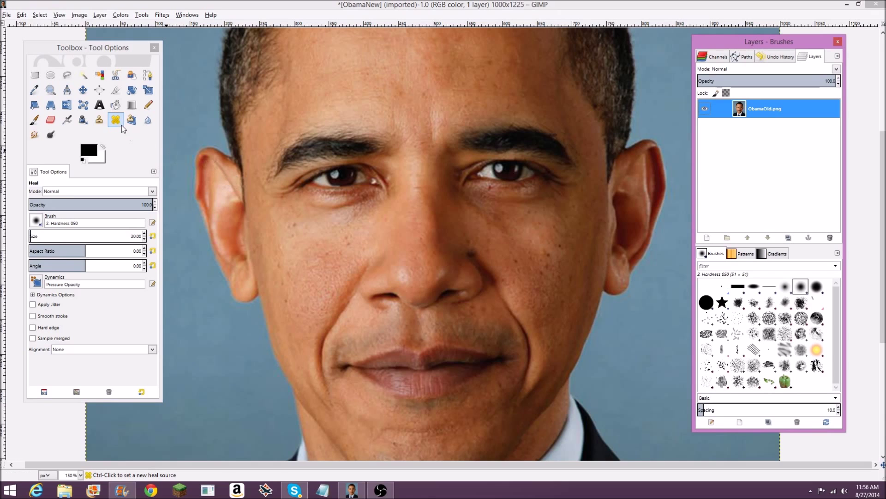
{"action": "left_click", "coordinate": [340, 130]}
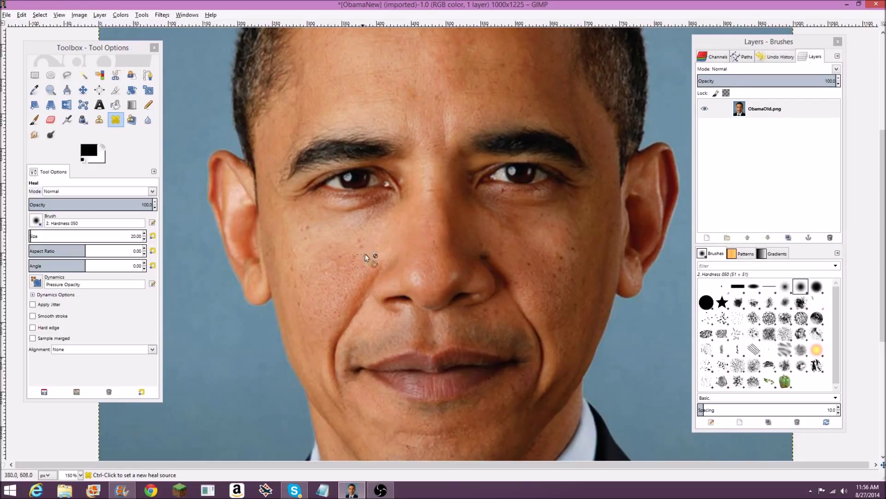
{"action": "scroll", "coordinate": [335, 255], "scroll_direction": "up", "scroll_amount": 1}
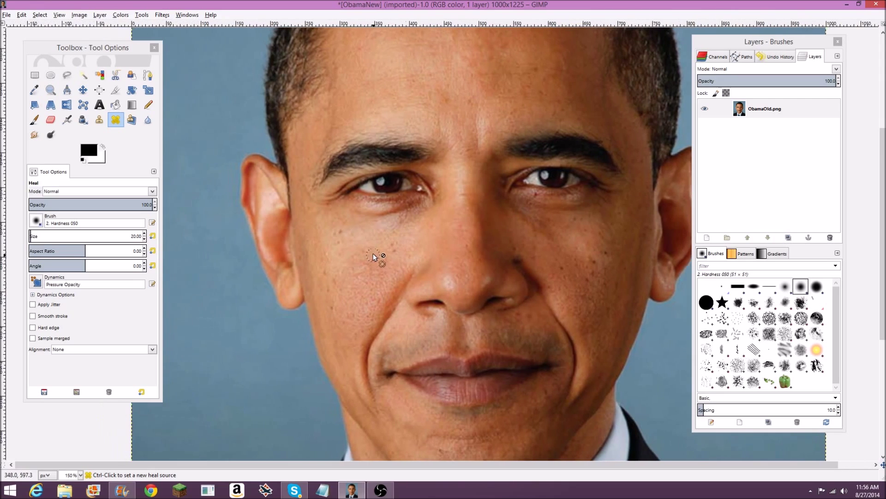
Zoom to 200% and Ctrl-click clean cheek skin beside the spots as the heal source
{"action": "scroll", "coordinate": [376, 258], "scroll_direction": "up", "scroll_amount": 1}
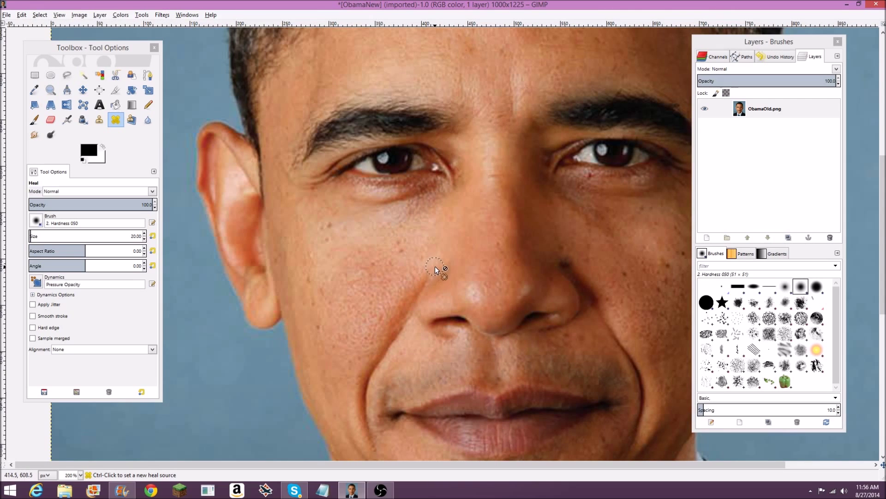
{"action": "left_click", "coordinate": [427, 234], "text": "ctrl"}
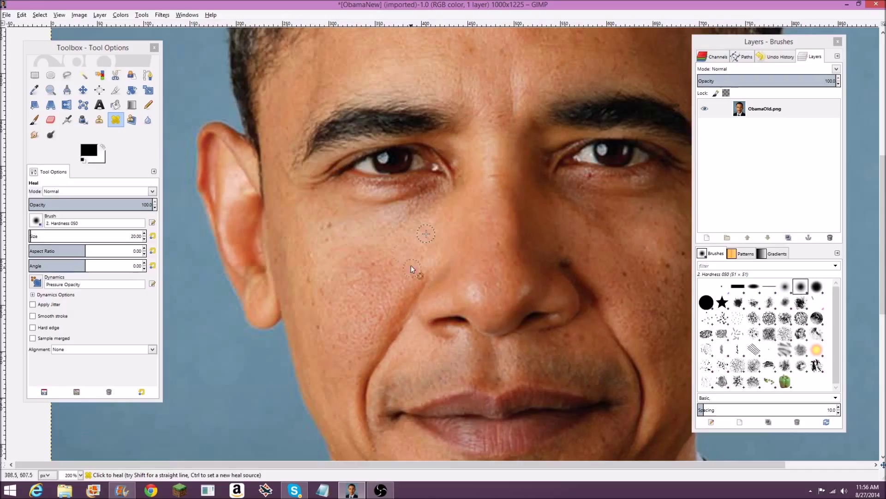
{"action": "key", "text": "ctrl"}
{"action": "left_click", "coordinate": [326, 257], "text": "ctrl"}
{"action": "scroll", "coordinate": [421, 354], "scroll_direction": "down", "scroll_amount": 1}
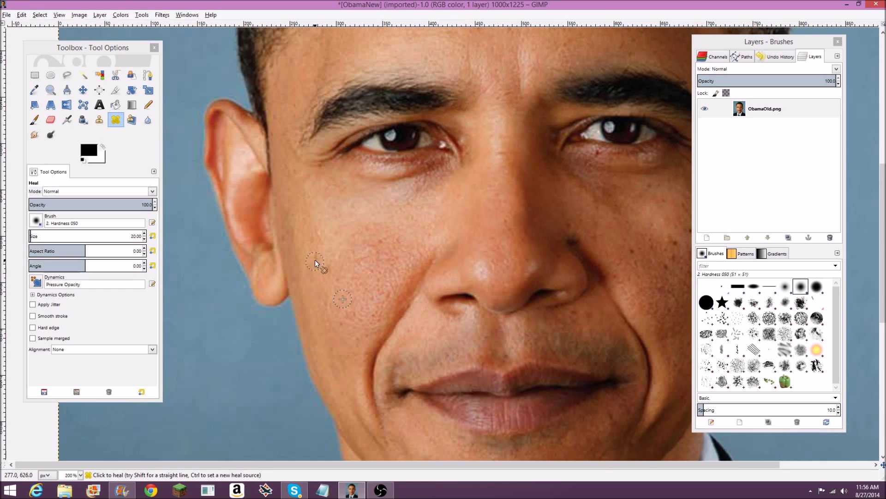
{"action": "scroll", "coordinate": [336, 285], "scroll_direction": "down", "scroll_amount": 3}
{"action": "scroll", "coordinate": [264, 262], "scroll_direction": "right", "scroll_amount": 8}
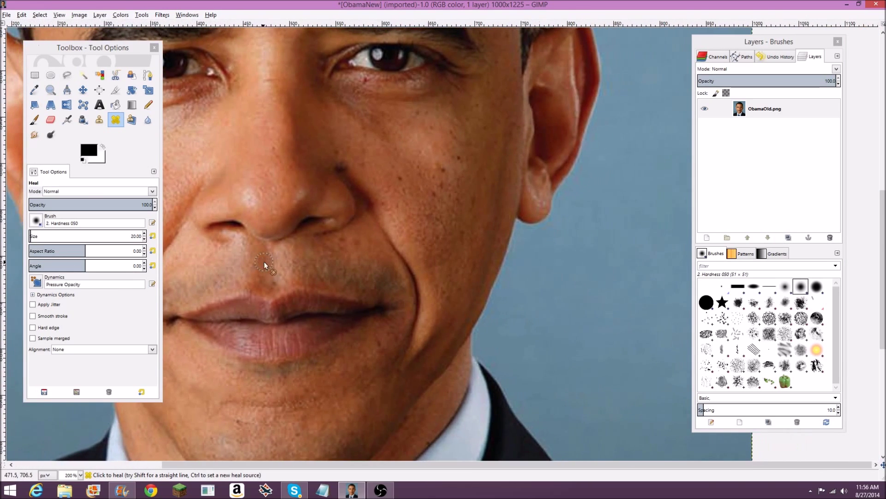
Resample clean skin and heal a dark spot on the right cheek
{"action": "key", "text": "ctrl"}
{"action": "left_click", "coordinate": [412, 167], "text": "ctrl"}
{"action": "left_click", "coordinate": [440, 163], "text": "ctrl"}
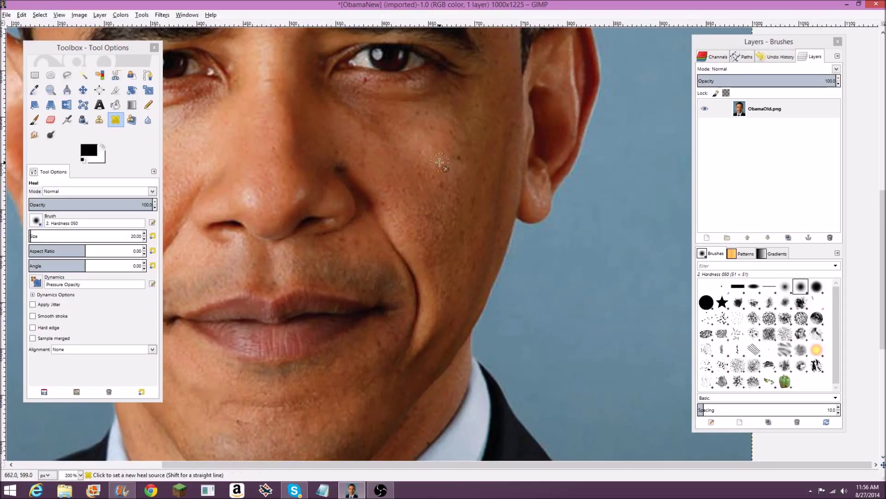
{"action": "scroll", "coordinate": [458, 159], "scroll_direction": "up", "scroll_amount": 2}
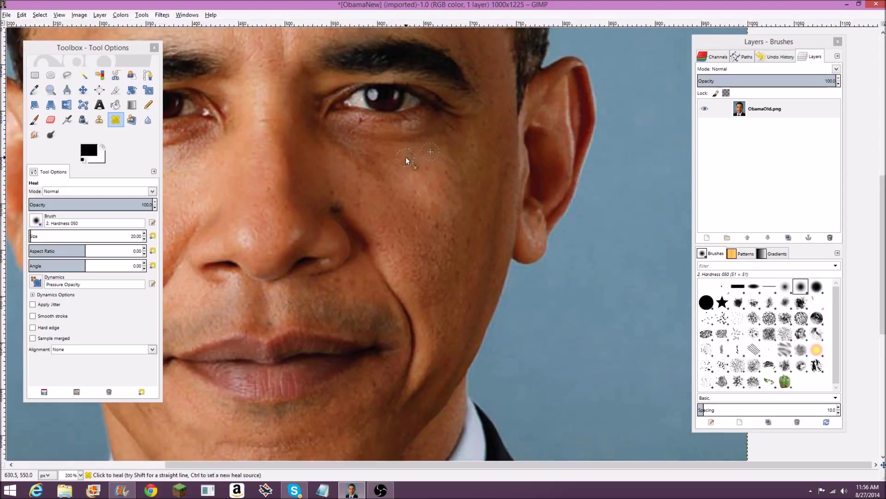
{"action": "left_click", "coordinate": [430, 152], "text": "ctrl"}
{"action": "left_click", "coordinate": [429, 182], "text": "ctrl"}
{"action": "left_click", "coordinate": [389, 234], "text": "ctrl"}
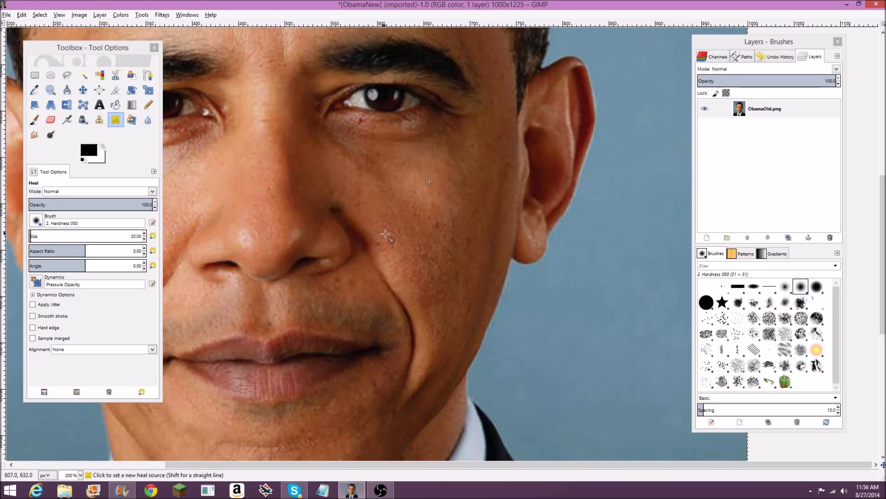
Zoom in and set heal sources on clean forehead skin
{"action": "scroll", "coordinate": [388, 226], "scroll_direction": "up", "scroll_amount": 8}
{"action": "scroll", "coordinate": [409, 205], "scroll_direction": "up", "scroll_amount": 2}
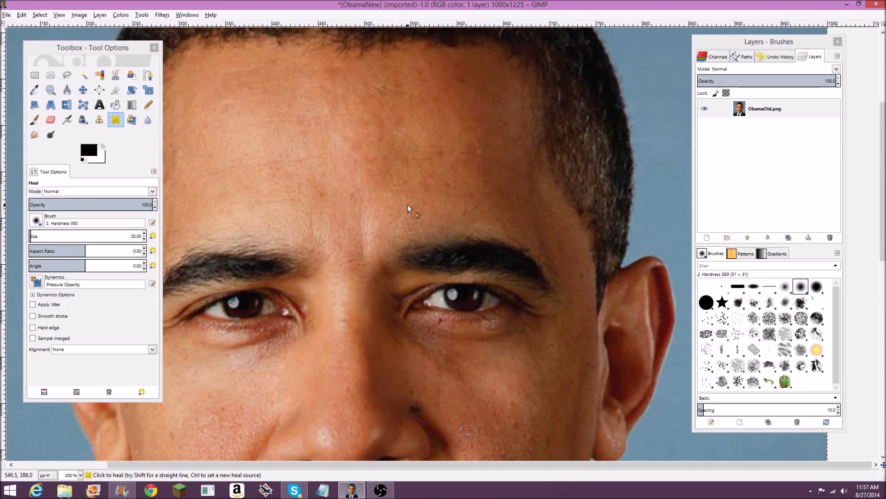
{"action": "scroll", "coordinate": [393, 196], "scroll_direction": "up", "scroll_amount": 2}
{"action": "scroll", "coordinate": [397, 187], "scroll_direction": "up", "scroll_amount": 1}
{"action": "left_click", "coordinate": [434, 118], "text": "ctrl"}
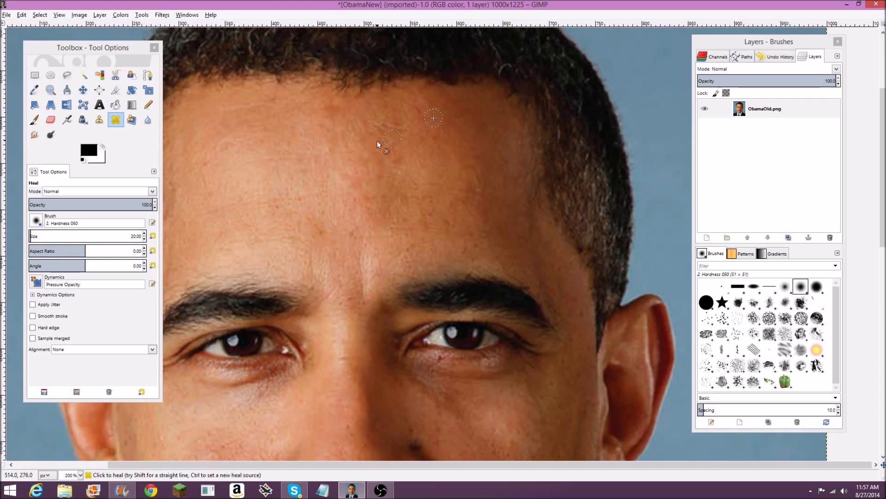
{"action": "scroll", "coordinate": [443, 124], "scroll_direction": "left", "scroll_amount": 3}
{"action": "scroll", "coordinate": [412, 188], "scroll_direction": "down", "scroll_amount": 1}
{"action": "left_click", "coordinate": [310, 152], "text": "ctrl"}
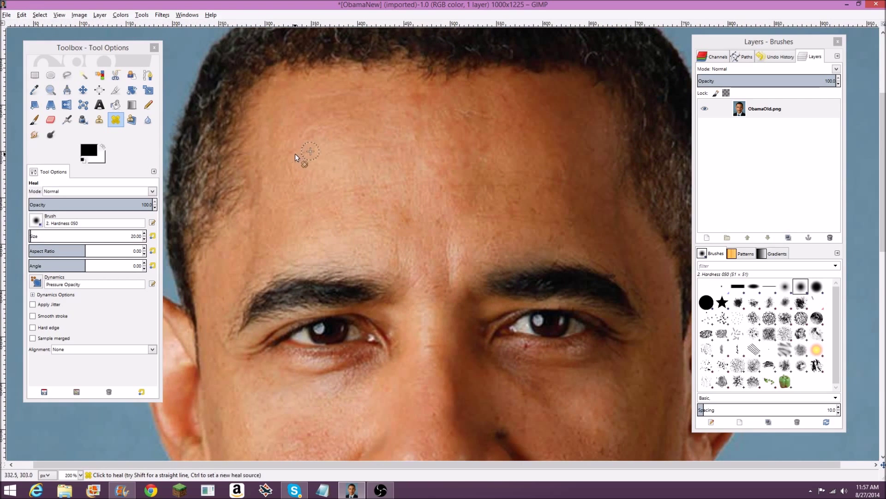
{"action": "left_click", "coordinate": [383, 225], "text": "ctrl"}
Pan across the face and resample clean cheek skin as the heal source
{"action": "key", "text": "space"}
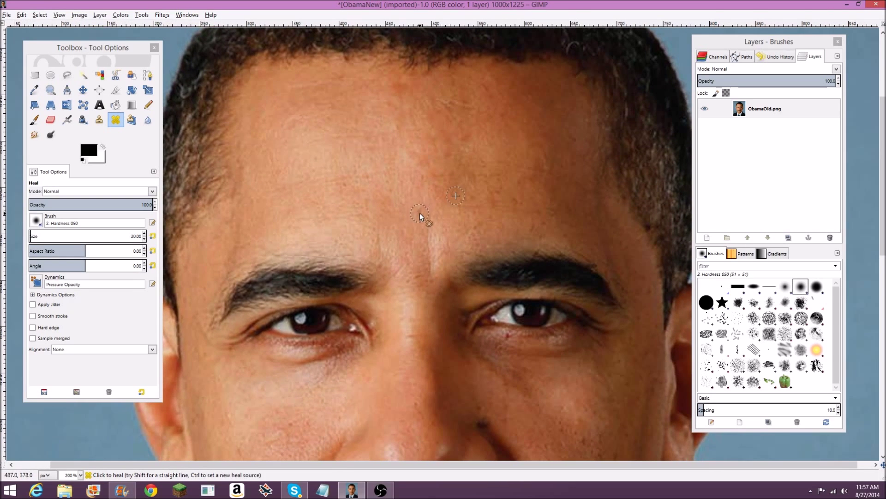
{"action": "left_click", "coordinate": [316, 192], "text": "ctrl"}
{"action": "key", "text": "space"}
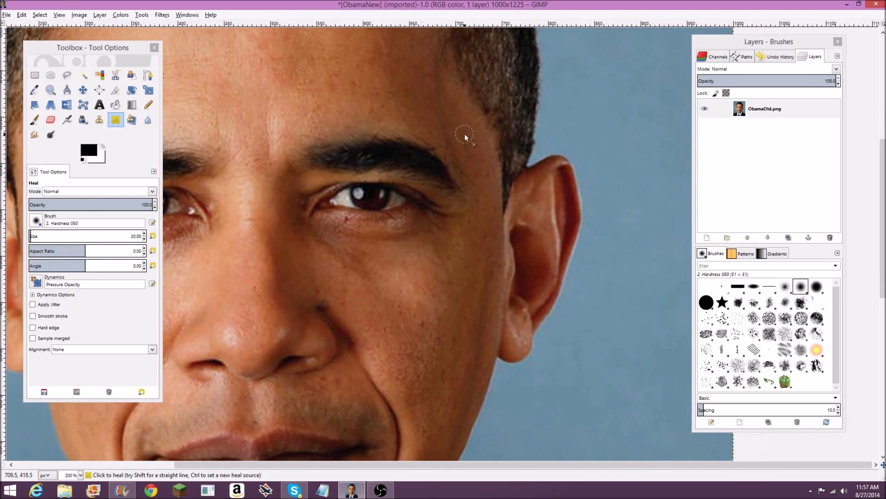
{"action": "scroll", "coordinate": [492, 176], "scroll_direction": "down", "scroll_amount": 5}
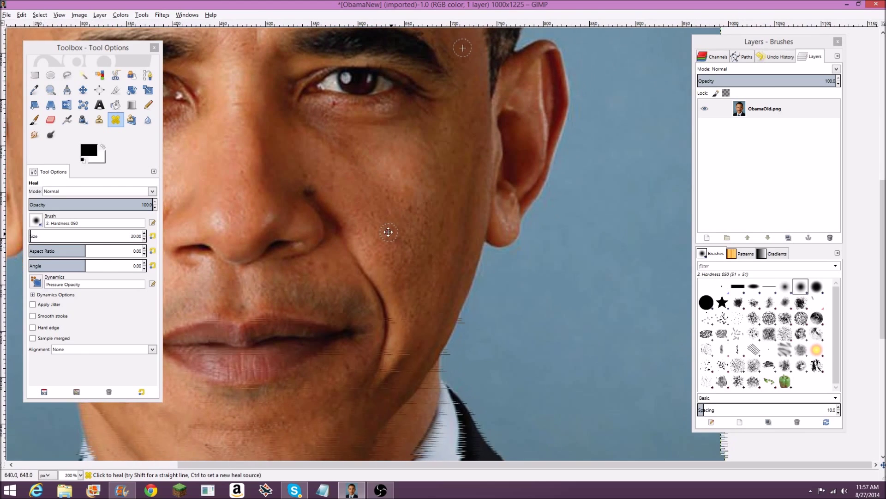
{"action": "left_click", "coordinate": [382, 208], "text": "ctrl"}
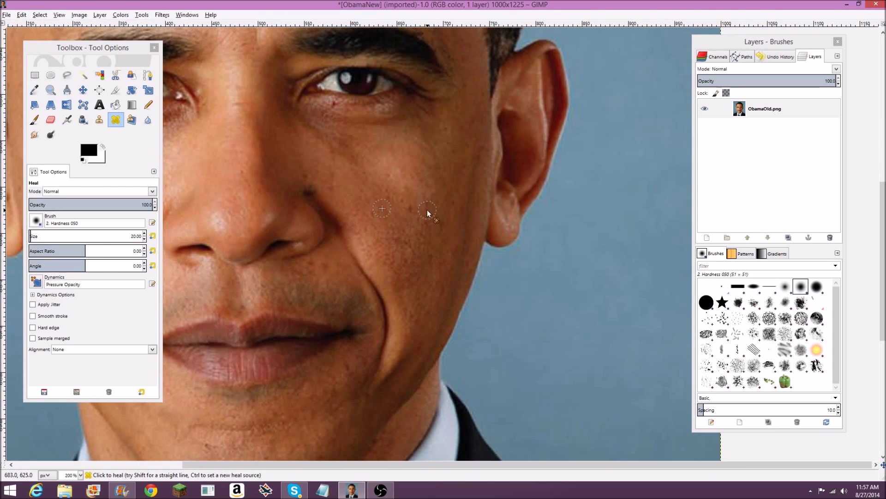
{"action": "left_click", "coordinate": [386, 190], "text": "ctrl"}
{"action": "left_click", "coordinate": [377, 226], "text": "ctrl"}
Heal blemishes below the nose and across the chin
{"action": "left_click_drag", "start_coordinate": [395, 279], "coordinate": [447, 197]}
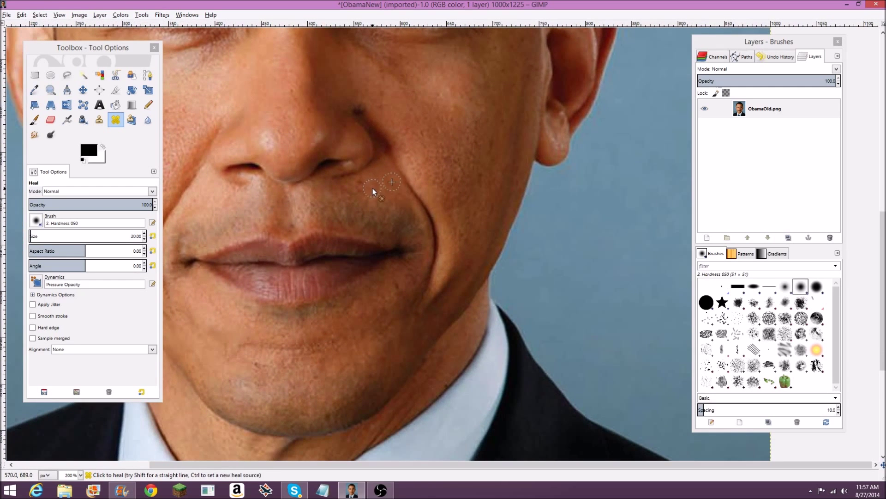
{"action": "left_click", "coordinate": [381, 168], "text": "ctrl"}
{"action": "left_click_drag", "start_coordinate": [429, 269], "coordinate": [465, 228]}
{"action": "left_click", "coordinate": [277, 325], "text": "ctrl"}
{"action": "left_click_drag", "start_coordinate": [292, 324], "coordinate": [283, 309]}
{"action": "left_click", "coordinate": [364, 323], "text": "ctrl"}
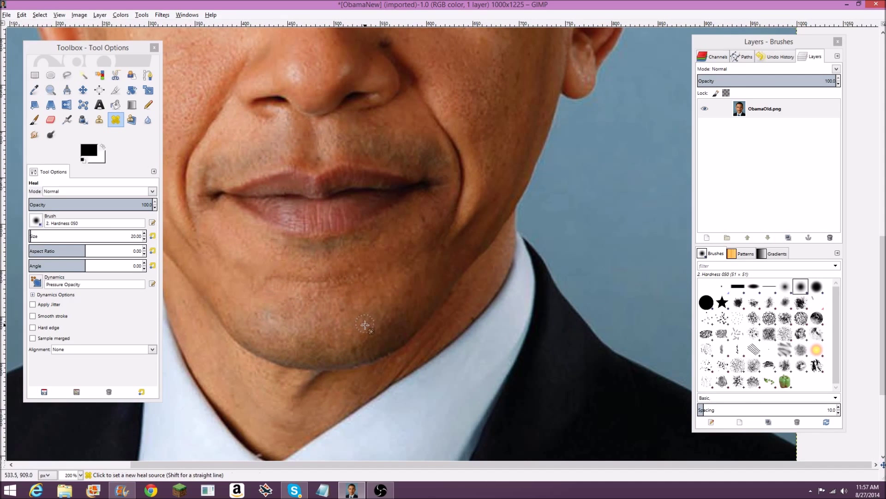
Heal a cheek blemish and zoom back out to 100%
{"action": "scroll", "coordinate": [327, 263], "scroll_direction": "up", "scroll_amount": 5}
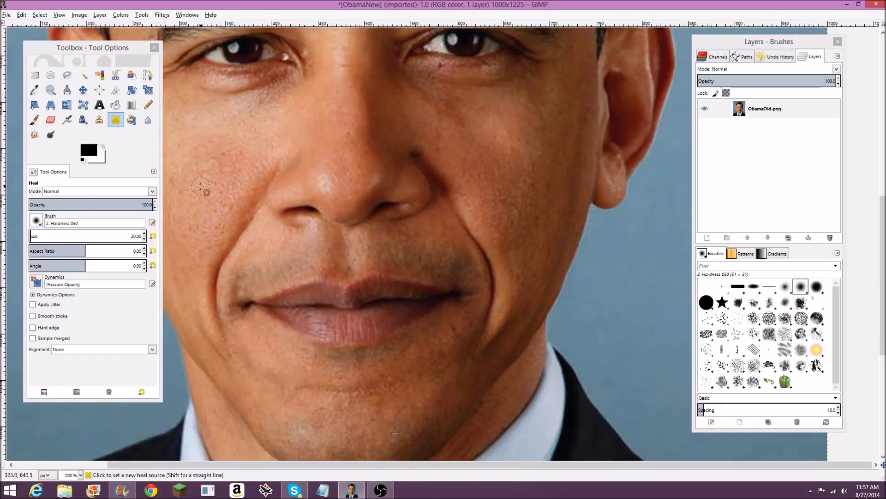
{"action": "left_click", "coordinate": [206, 199], "text": "ctrl"}
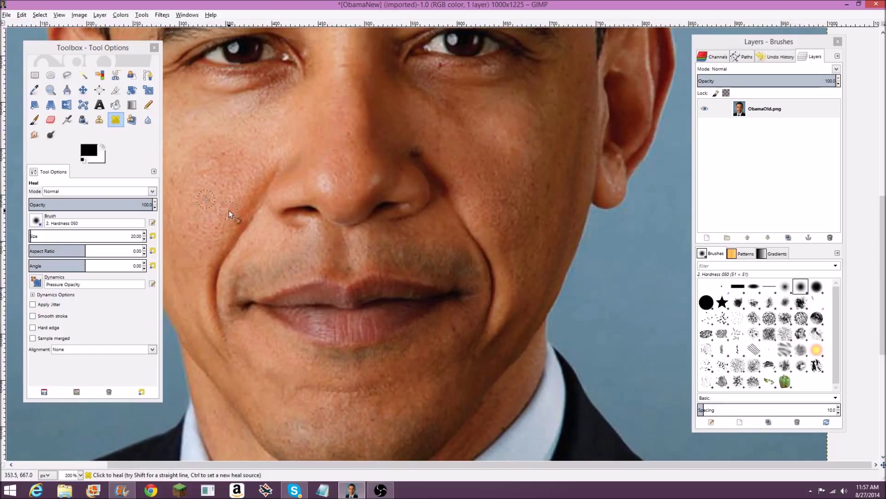
{"action": "left_click", "coordinate": [184, 231], "text": "ctrl"}
{"action": "scroll", "coordinate": [225, 232], "scroll_direction": "down", "scroll_amount": 2, "text": "ctrl"}
{"action": "scroll", "coordinate": [308, 168], "scroll_direction": "down", "scroll_amount": 2, "text": "ctrl"}
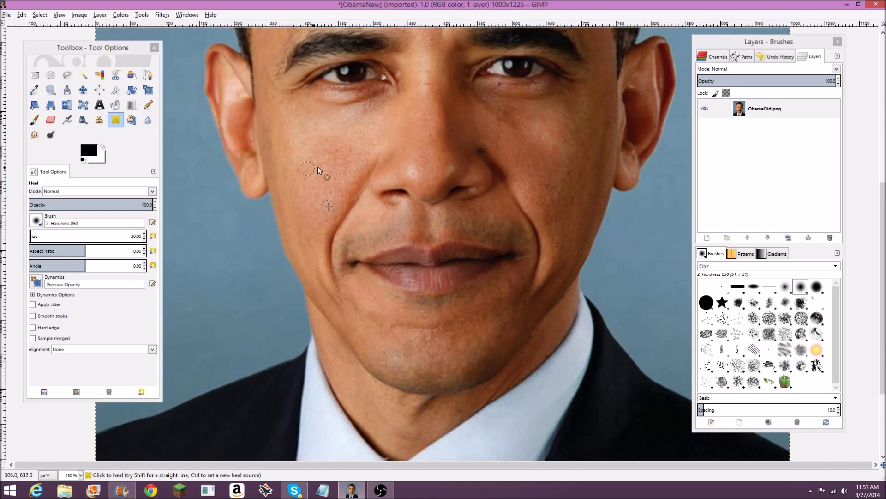
{"action": "scroll", "coordinate": [300, 208], "scroll_direction": "down", "scroll_amount": 2, "text": "ctrl"}
{"action": "scroll", "coordinate": [293, 251], "scroll_direction": "down", "scroll_amount": 1, "text": "ctrl"}
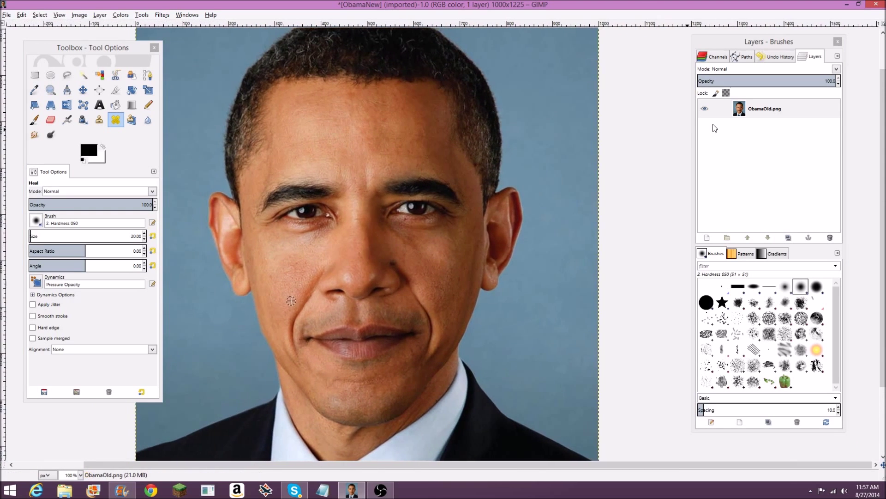
{"action": "right_click", "coordinate": [754, 141]}
Open ObamaOld.png as an extra layer and lower it beneath the retouched layer
{"action": "left_click", "coordinate": [776, 163]}
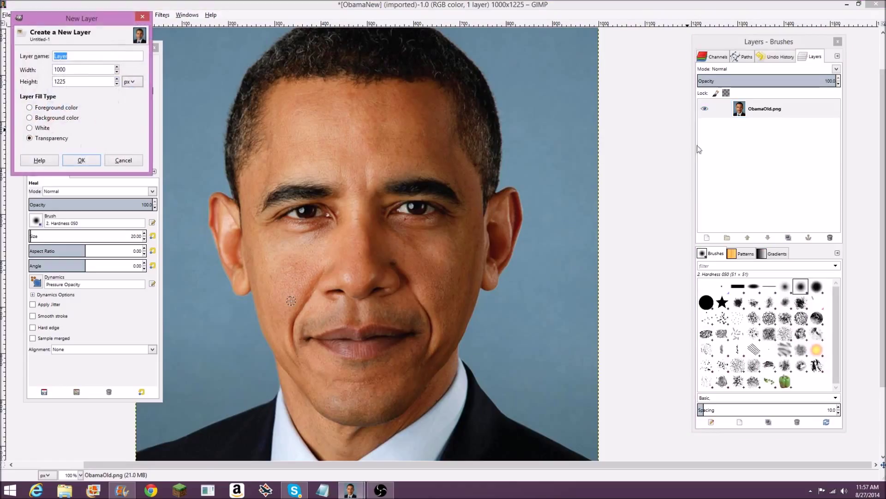
{"action": "left_click", "coordinate": [143, 17]}
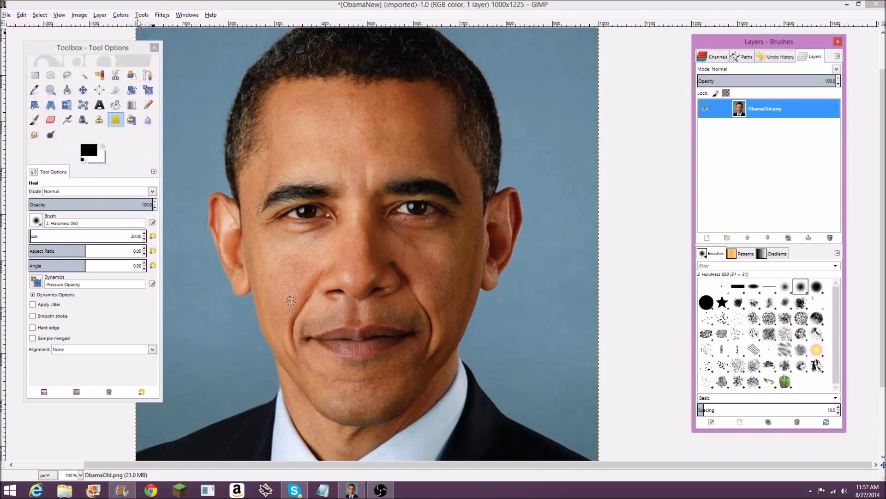
{"action": "left_click", "coordinate": [7, 15]}
{"action": "left_click", "coordinate": [32, 50]}
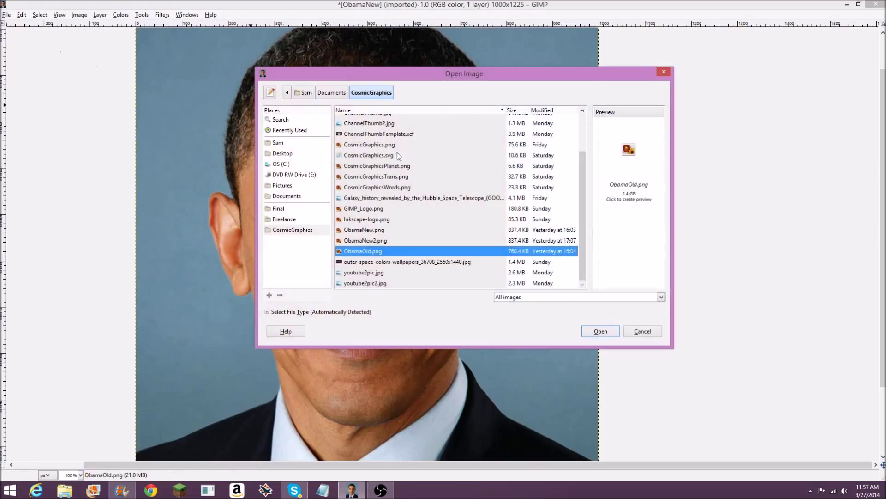
{"action": "left_click", "coordinate": [599, 331]}
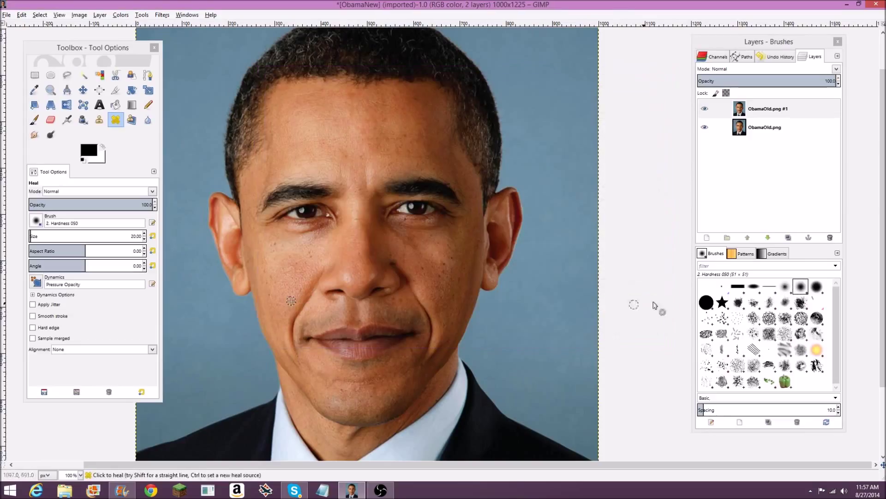
{"action": "left_click", "coordinate": [768, 238]}
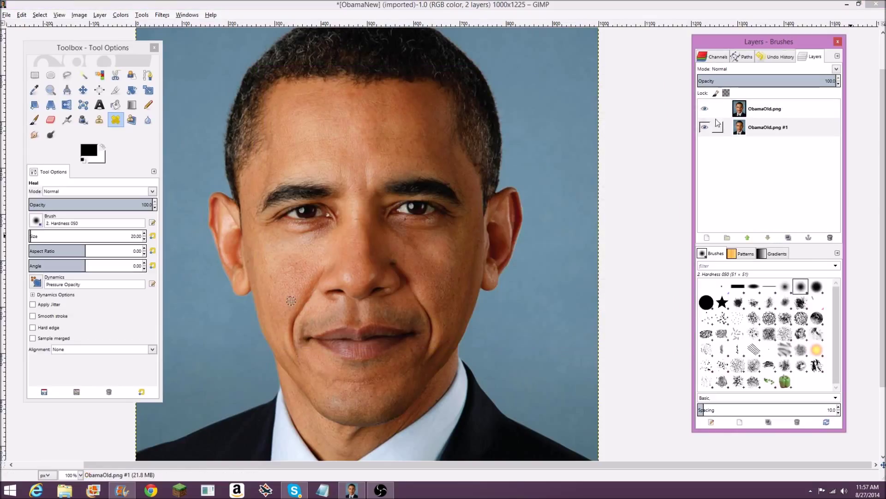
Check the top layer's visibility, then rename the layers ObamaNew and ObamaOld
{"action": "left_click", "coordinate": [705, 109]}
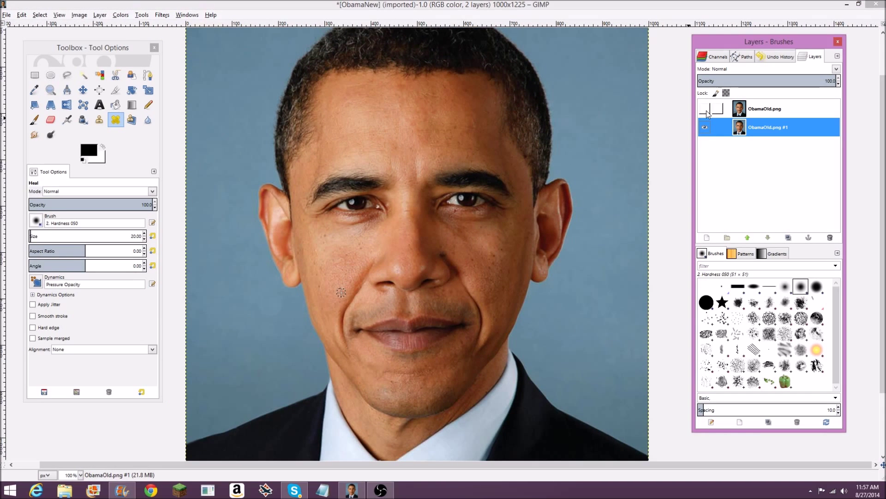
{"action": "left_click", "coordinate": [705, 110]}
{"action": "left_click", "coordinate": [770, 110]}
{"action": "right_click", "coordinate": [772, 111]}
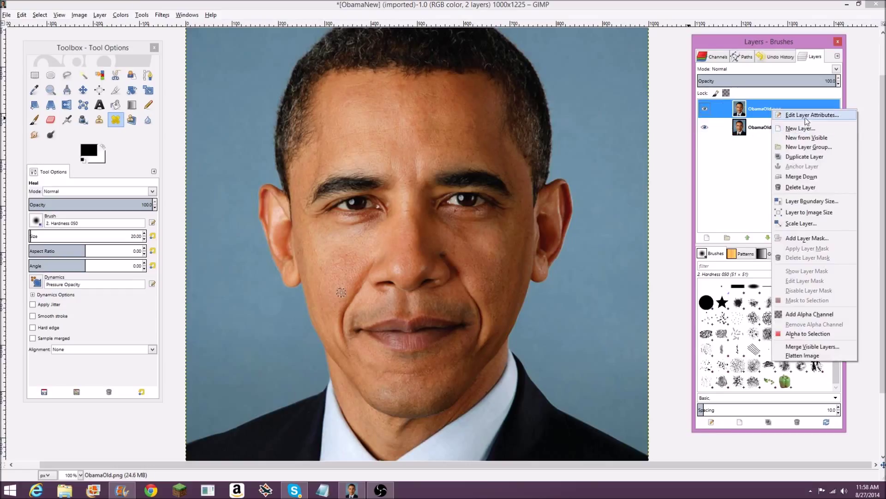
{"action": "left_click", "coordinate": [808, 117]}
{"action": "type", "text": "ObamaNew"}
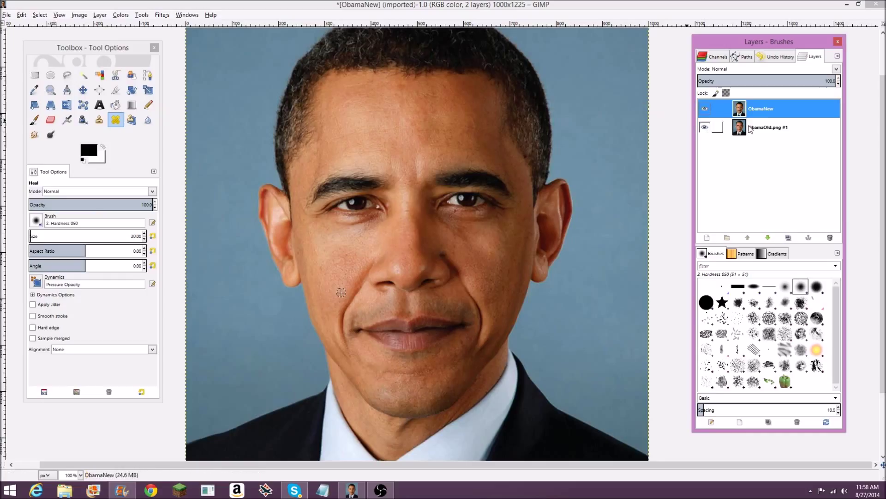
{"action": "left_click", "coordinate": [780, 127]}
{"action": "right_click", "coordinate": [776, 131]}
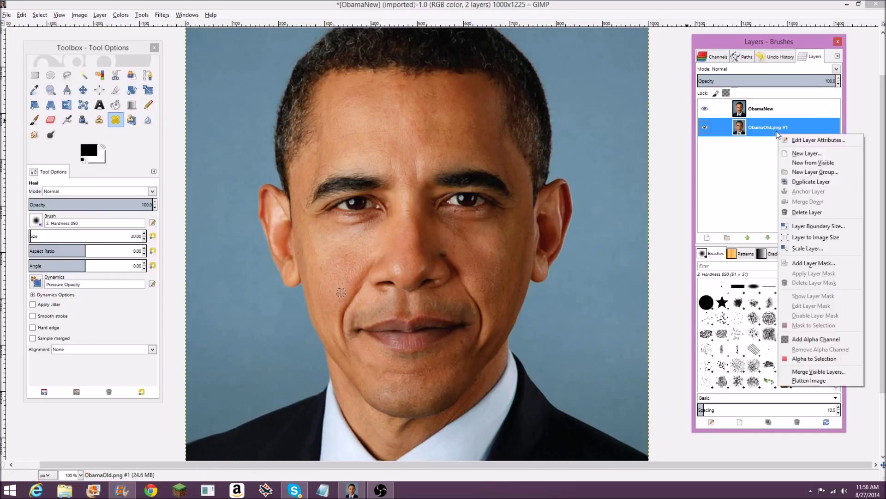
{"action": "left_click", "coordinate": [805, 141]}
{"action": "type", "text": "ObamaOld"}
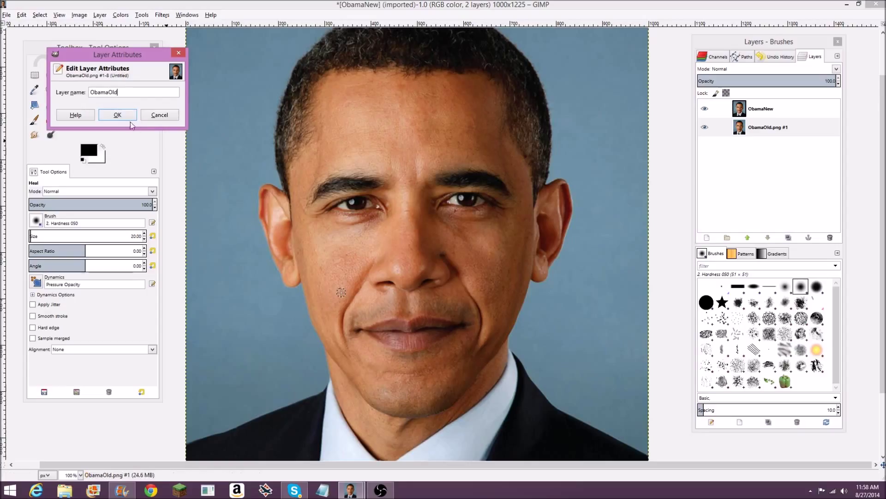
{"action": "left_click", "coordinate": [121, 116]}
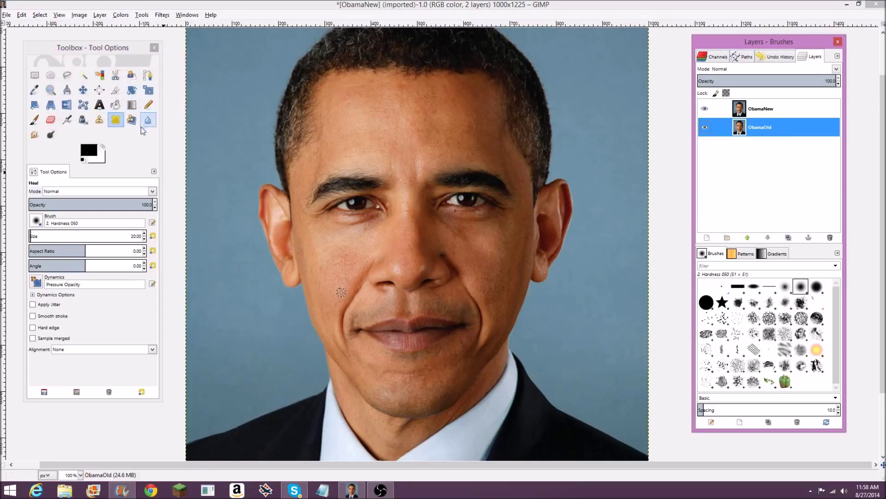
Select the ObamaNew layer and adjust the view of the face
{"action": "left_click", "coordinate": [768, 109]}
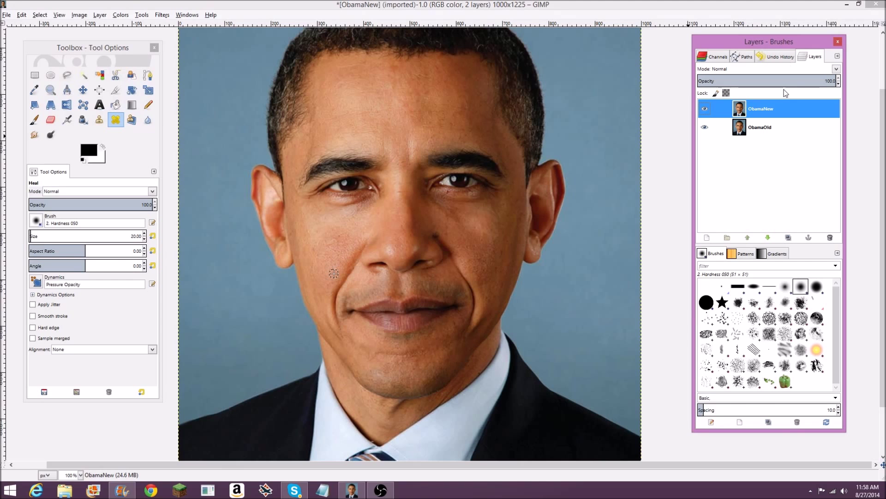
{"action": "scroll", "coordinate": [389, 204], "scroll_direction": "up", "scroll_amount": 1}
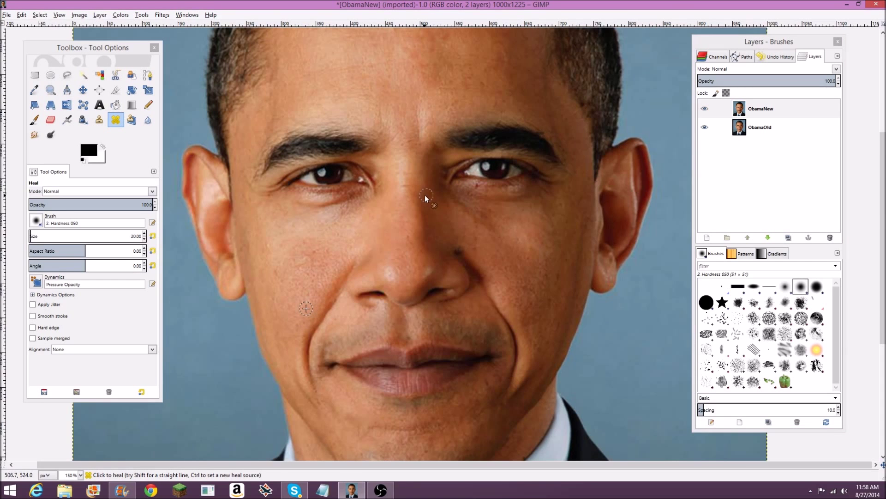
{"action": "scroll", "coordinate": [427, 195], "scroll_direction": "down", "scroll_amount": 1}
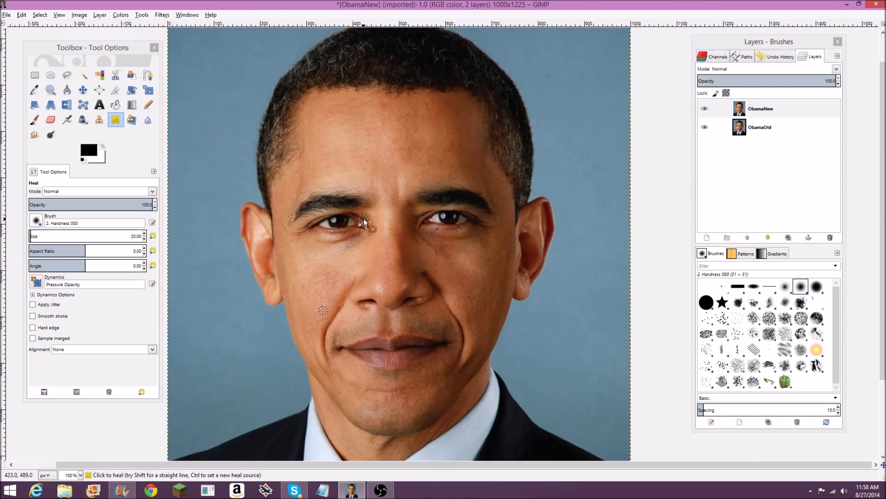
{"action": "left_click_drag", "start_coordinate": [364, 218], "coordinate": [362, 205]}
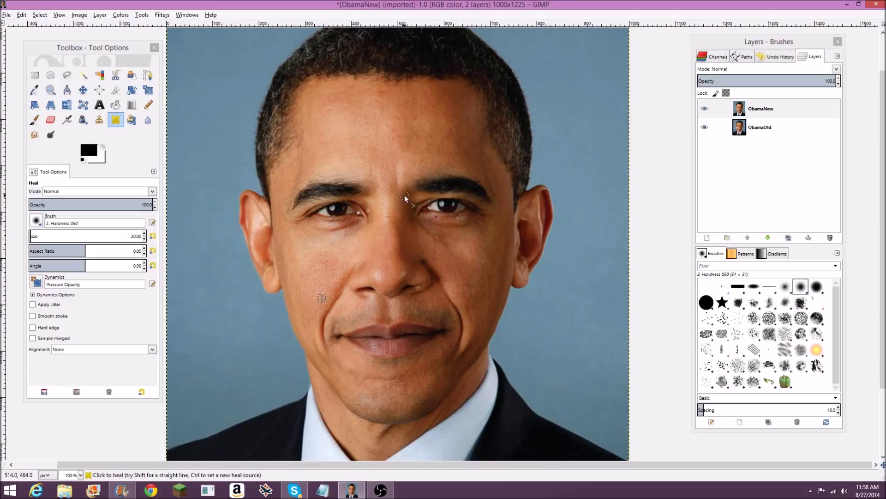
{"action": "left_click", "coordinate": [67, 76]}
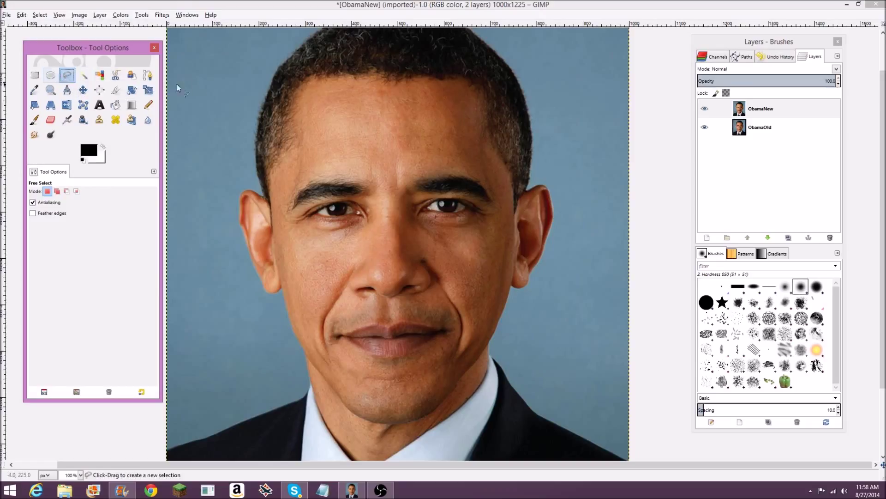
Outline the face from the hairline down the near temple and jaw to under the chin
{"action": "left_click", "coordinate": [315, 85]}
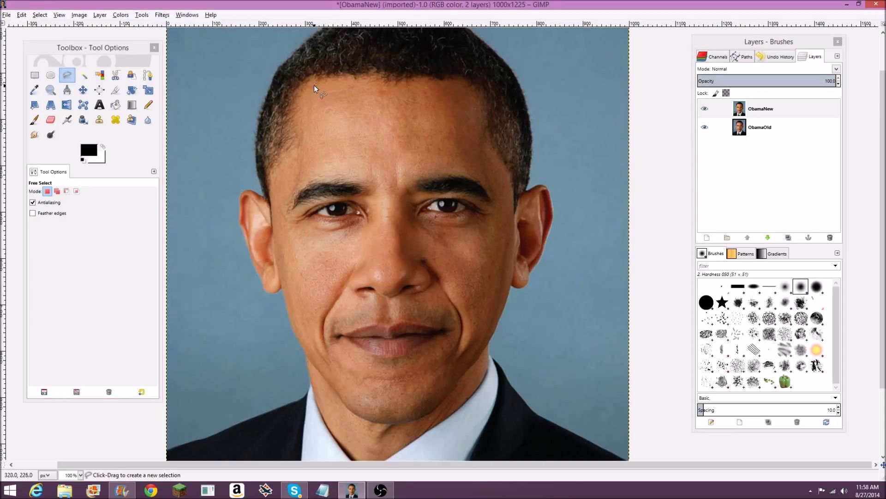
{"action": "left_click_drag", "start_coordinate": [301, 99], "coordinate": [301, 129]}
{"action": "left_click_drag", "start_coordinate": [271, 178], "coordinate": [273, 195]}
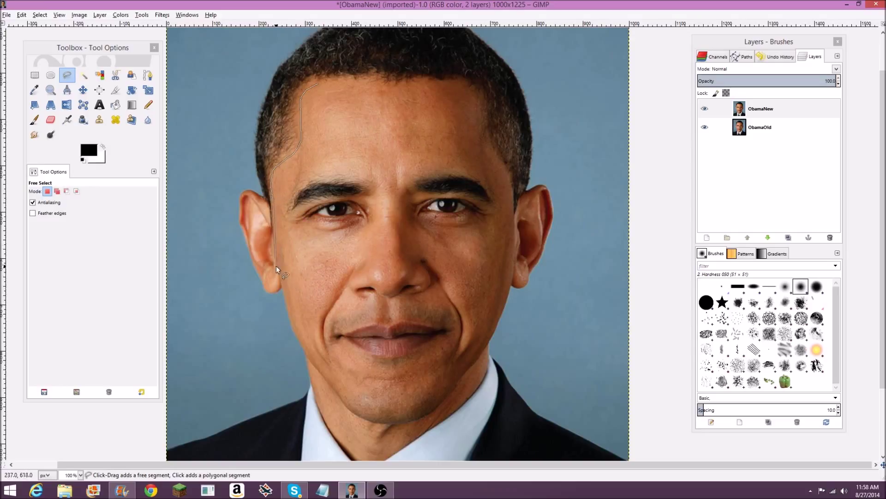
{"action": "left_click_drag", "start_coordinate": [276, 252], "coordinate": [287, 301]}
{"action": "left_click", "coordinate": [290, 310]}
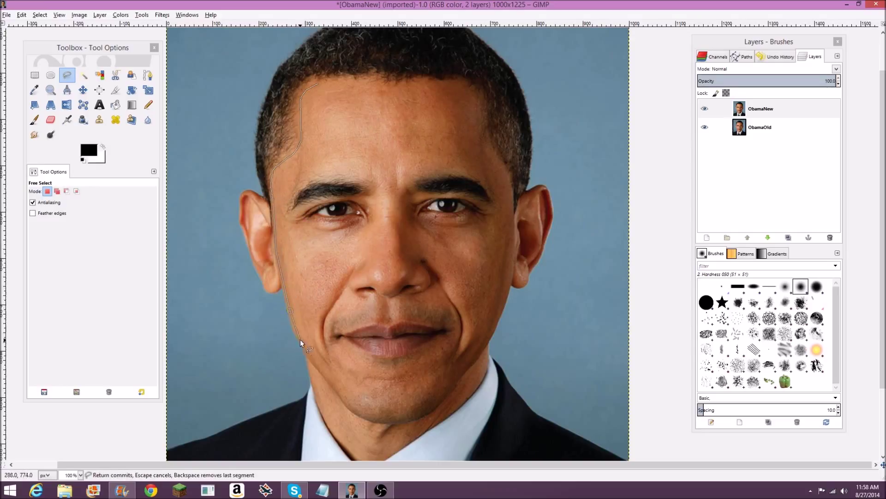
{"action": "left_click", "coordinate": [306, 349]}
{"action": "left_click", "coordinate": [312, 392]}
{"action": "scroll", "coordinate": [334, 397], "scroll_direction": "down", "scroll_amount": 3}
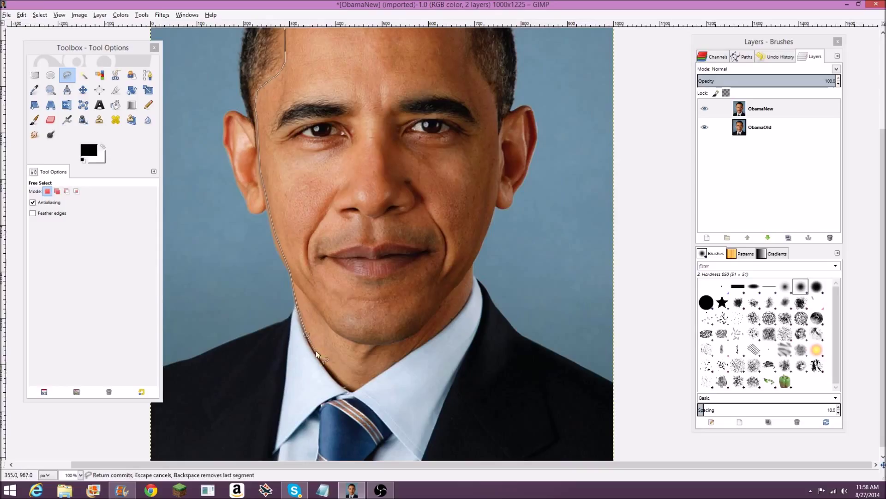
{"action": "left_click", "coordinate": [325, 364]}
{"action": "left_click", "coordinate": [347, 384]}
{"action": "left_click", "coordinate": [370, 376]}
Continue the outline up the far jaw and across the forehead, closing it at the start
{"action": "left_click", "coordinate": [423, 340]}
{"action": "left_click", "coordinate": [471, 287]}
{"action": "left_click", "coordinate": [471, 266]}
{"action": "left_click", "coordinate": [486, 227]}
{"action": "left_click", "coordinate": [495, 175]}
{"action": "left_click", "coordinate": [481, 80]}
{"action": "scroll", "coordinate": [481, 80], "scroll_direction": "up", "scroll_amount": 2}
{"action": "scroll", "coordinate": [369, 107], "scroll_direction": "up", "scroll_amount": 2}
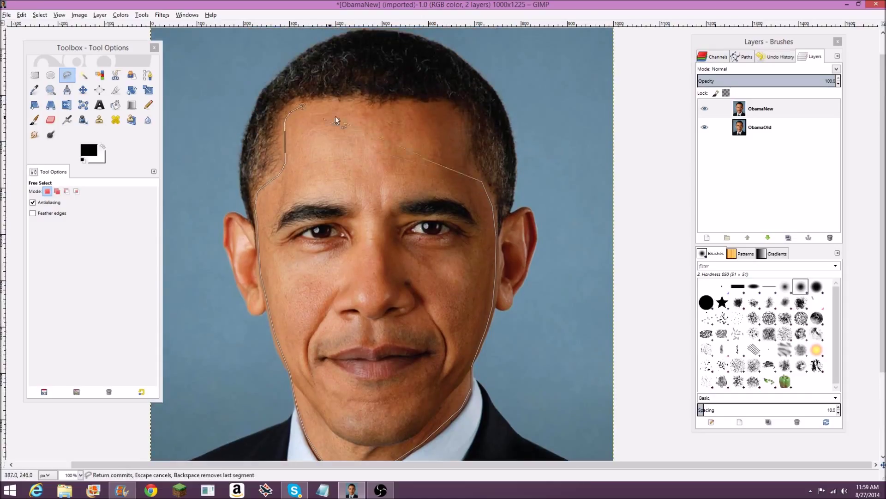
{"action": "left_click", "coordinate": [459, 155]}
{"action": "left_click", "coordinate": [459, 131]}
{"action": "left_click", "coordinate": [453, 110]}
{"action": "left_click", "coordinate": [389, 106]}
{"action": "left_click", "coordinate": [301, 105]}
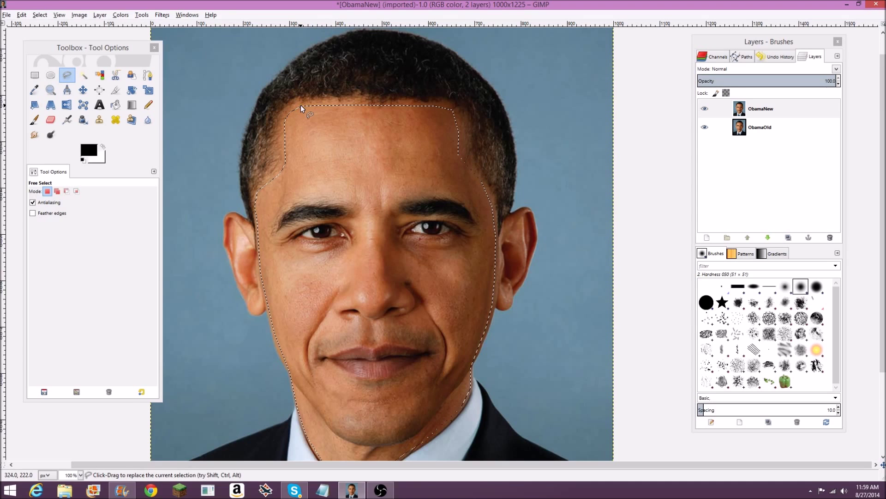
{"action": "scroll", "coordinate": [390, 207], "scroll_direction": "down", "scroll_amount": 1}
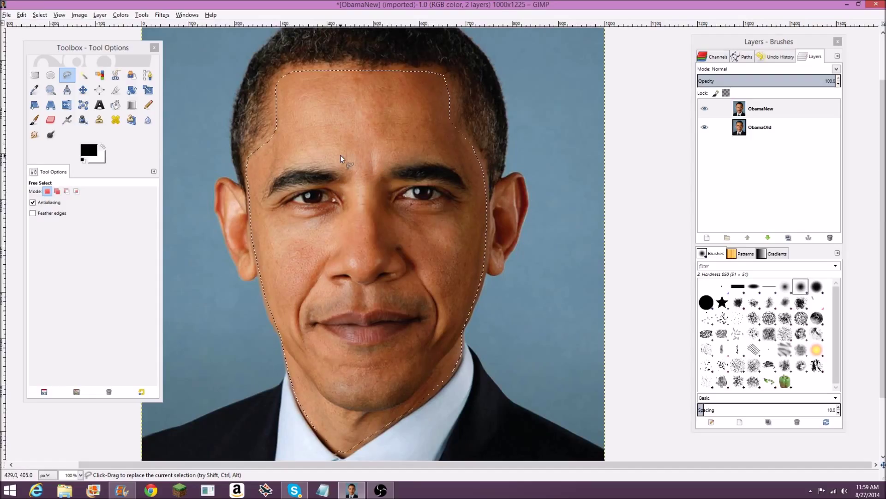
Subtract the left eye and brow area from the face selection with Free Select
{"action": "key", "text": "ctrl"}
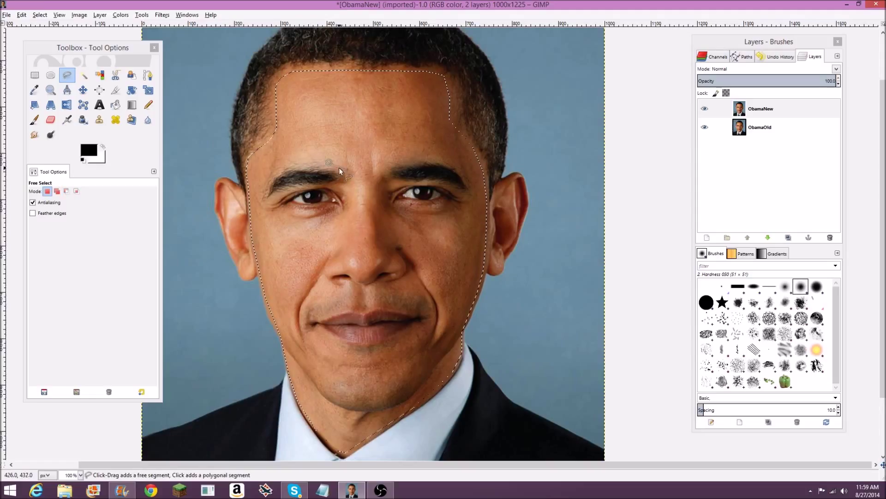
{"action": "left_click_drag", "start_coordinate": [309, 158], "coordinate": [275, 173]}
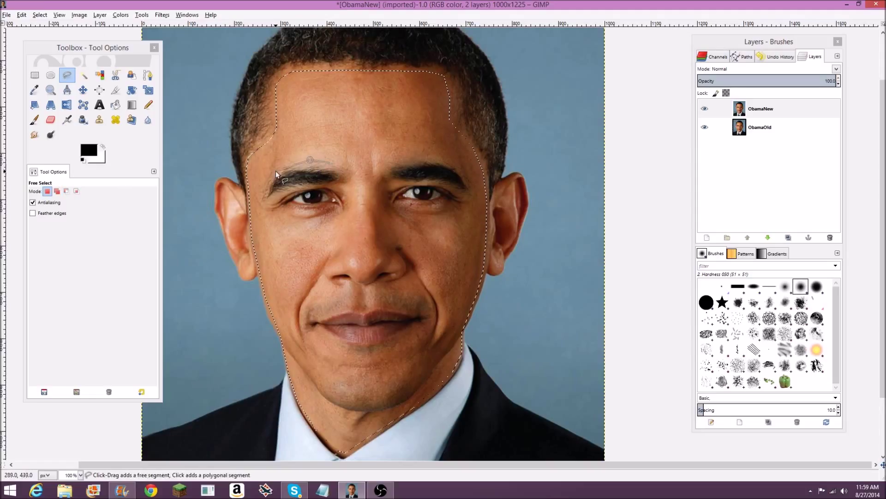
{"action": "left_click", "coordinate": [261, 199]}
{"action": "left_click", "coordinate": [330, 215]}
{"action": "left_click", "coordinate": [346, 196]}
{"action": "left_click", "coordinate": [346, 176]}
{"action": "left_click", "coordinate": [329, 162]}
{"action": "key", "text": "Return"}
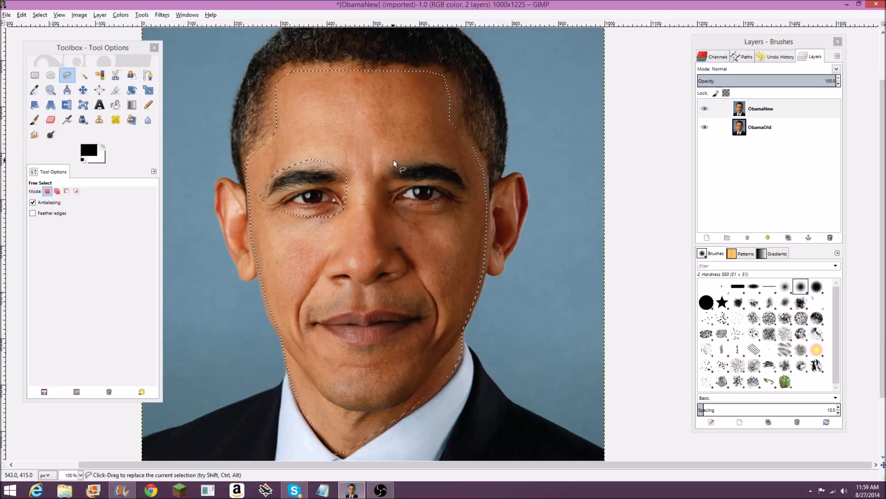
Outline the right eye to cut it out of the face selection
{"action": "left_click", "coordinate": [394, 160]}
{"action": "left_click", "coordinate": [416, 160]}
{"action": "left_click", "coordinate": [434, 160]}
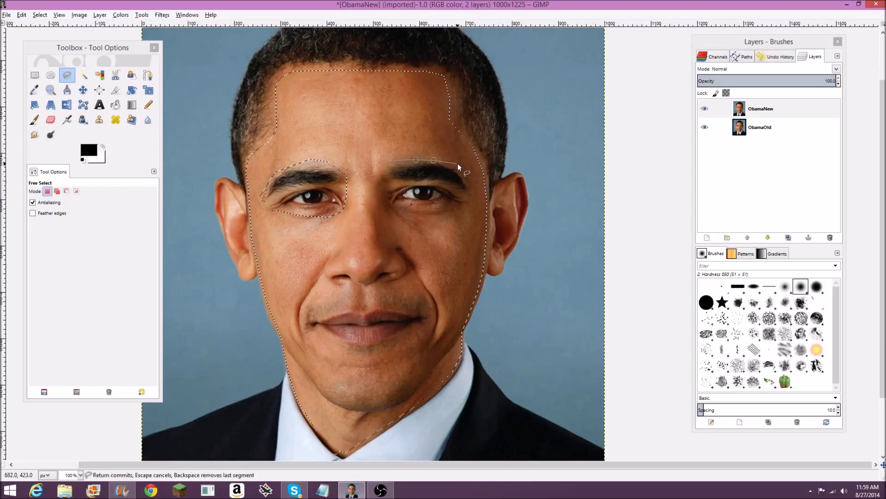
{"action": "left_click", "coordinate": [470, 187]}
{"action": "left_click", "coordinate": [461, 204]}
{"action": "left_click", "coordinate": [397, 208]}
{"action": "left_click", "coordinate": [382, 188]}
{"action": "left_click", "coordinate": [378, 173]}
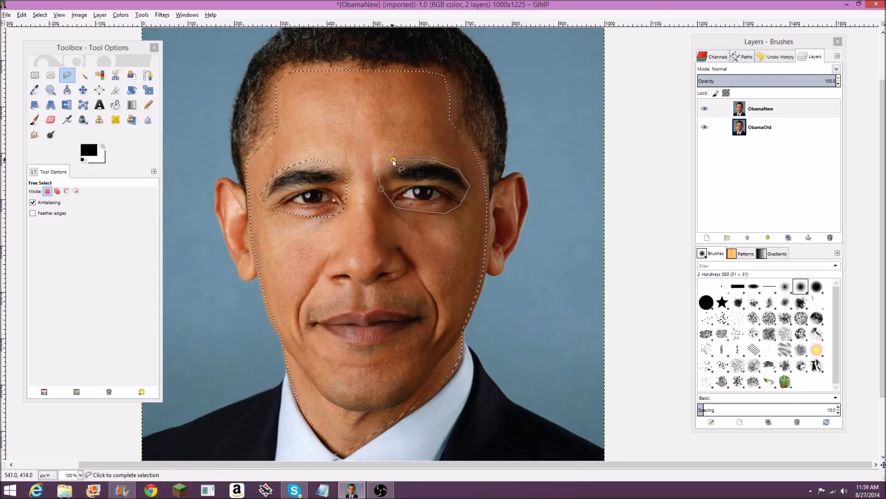
{"action": "left_click", "coordinate": [393, 160]}
Subtract the nostrils from the face selection
{"action": "scroll", "coordinate": [365, 267], "scroll_direction": "down", "scroll_amount": 3}
{"action": "key", "text": "ctrl"}
{"action": "left_click", "coordinate": [341, 233], "text": "ctrl"}
{"action": "left_click", "coordinate": [364, 219]}
{"action": "left_click", "coordinate": [373, 232]}
{"action": "left_click", "coordinate": [383, 224]}
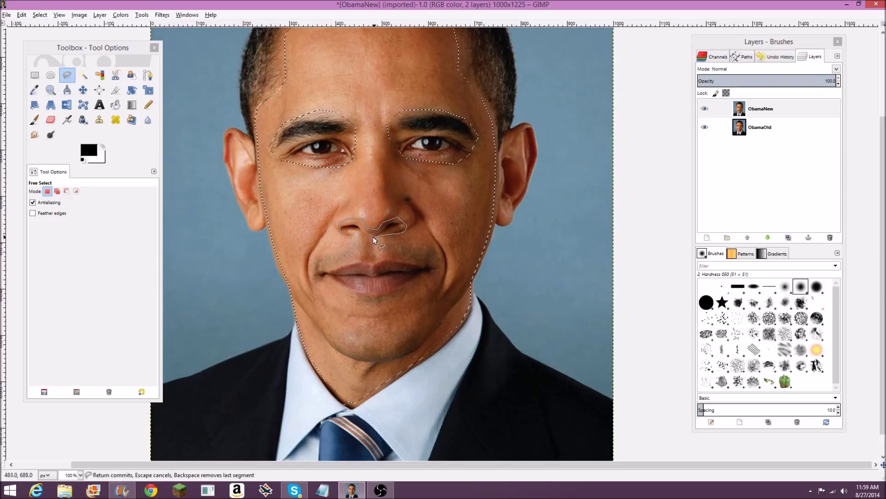
{"action": "left_click", "coordinate": [340, 234]}
Cut the mouth from the selection and copy the remaining face skin
{"action": "scroll", "coordinate": [360, 248], "scroll_direction": "down", "scroll_amount": 2}
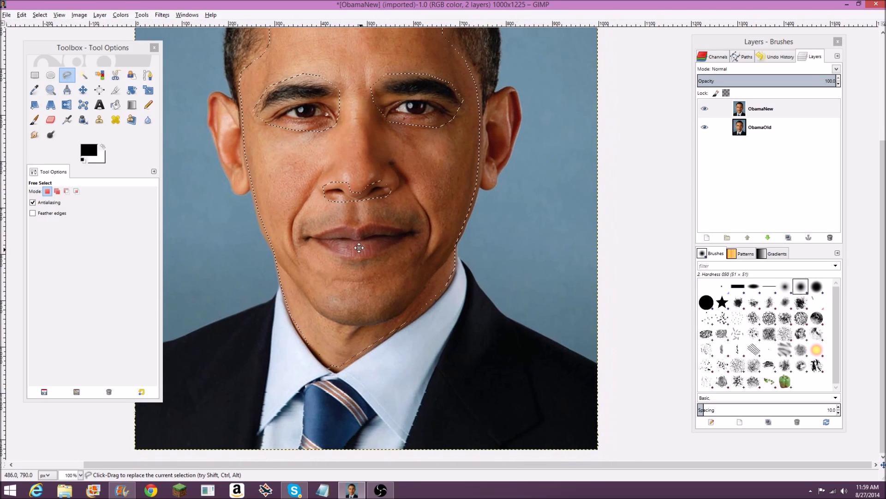
{"action": "key", "text": "ctrl"}
{"action": "left_click", "coordinate": [297, 229]}
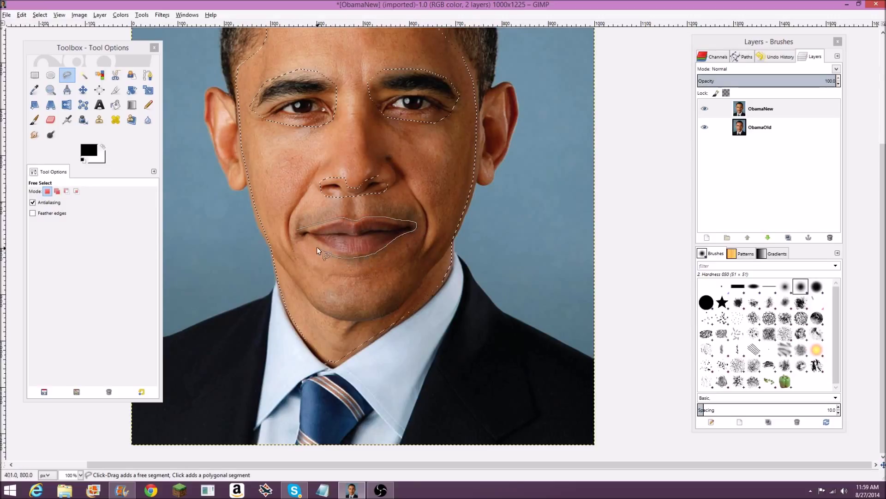
{"action": "left_click", "coordinate": [297, 229]}
{"action": "key", "text": "Return"}
{"action": "scroll", "coordinate": [392, 266], "scroll_direction": "up", "scroll_amount": 1}
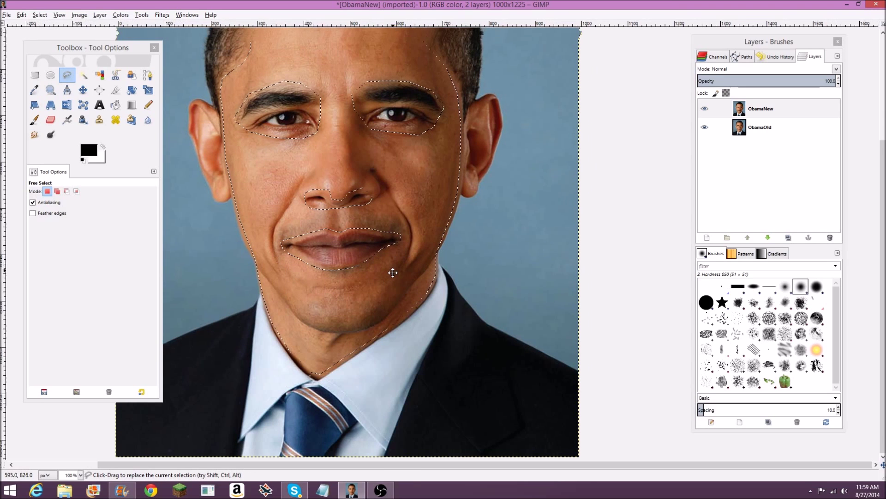
{"action": "key", "text": "ctrl"}
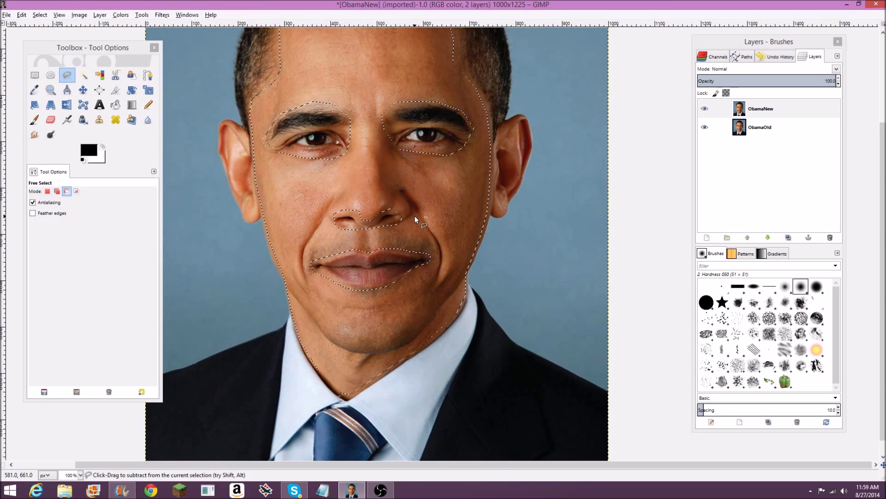
{"action": "key", "text": "ctrl+c"}
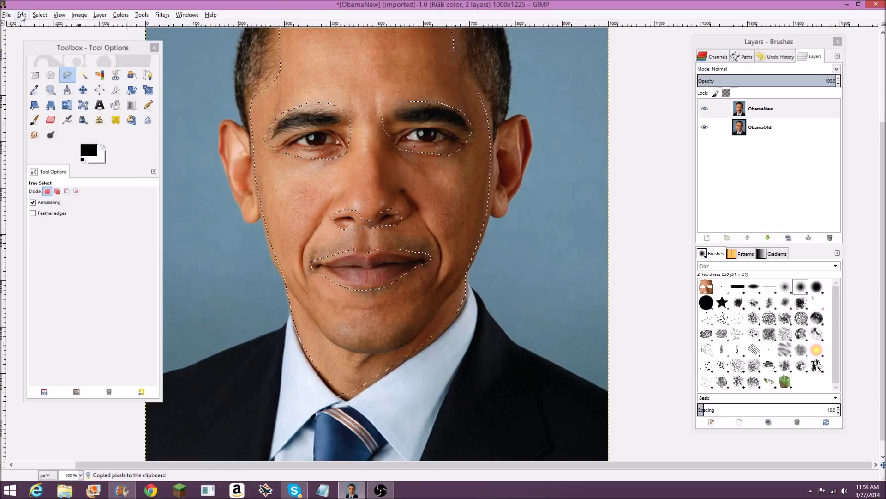
Paste the copied skin and turn the floating selection into a new Pasted Layer
{"action": "left_click", "coordinate": [22, 15]}
{"action": "left_click", "coordinate": [54, 80]}
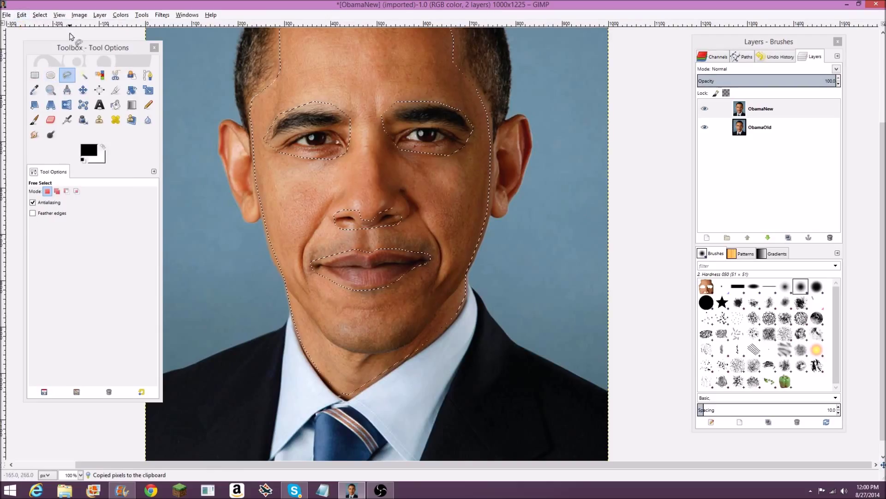
{"action": "left_click", "coordinate": [22, 14]}
{"action": "left_click", "coordinate": [46, 99]}
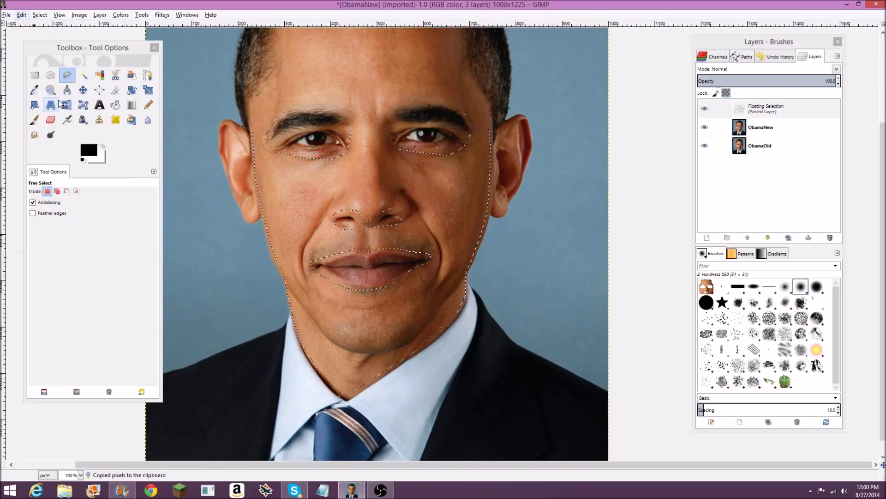
{"action": "left_click", "coordinate": [769, 111]}
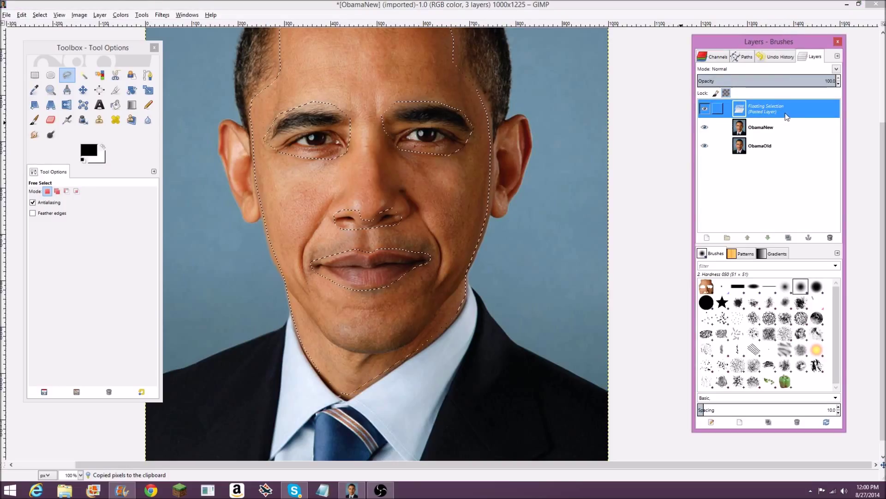
{"action": "right_click", "coordinate": [786, 115]}
{"action": "left_click", "coordinate": [805, 129]}
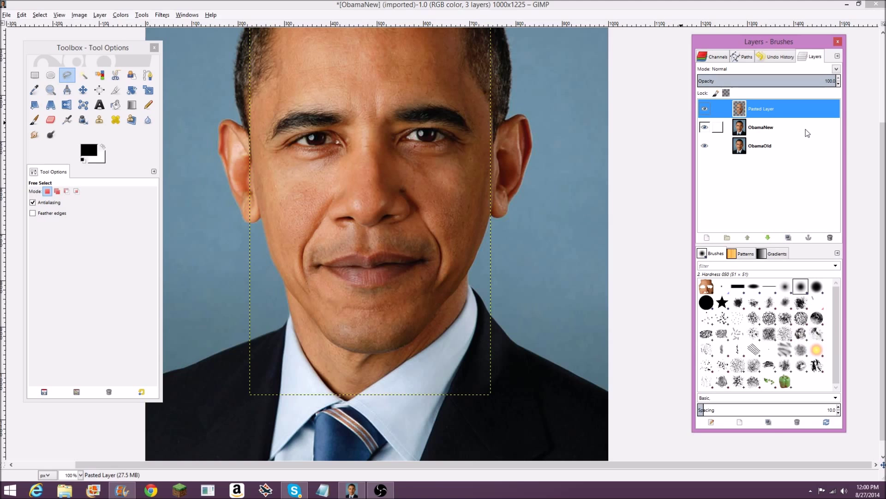
Hide the ObamaNew and ObamaOld layers so only the face cutout shows
{"action": "left_click", "coordinate": [705, 128]}
{"action": "left_click", "coordinate": [703, 145]}
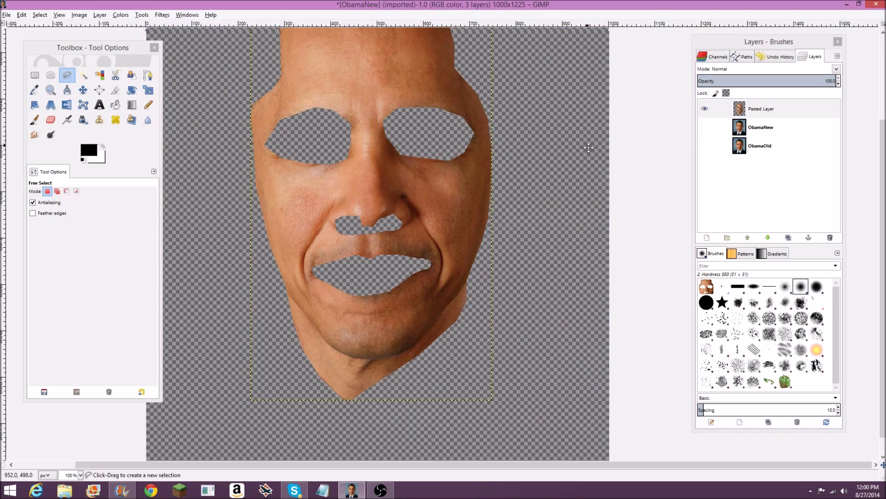
{"action": "key", "text": "minus"}
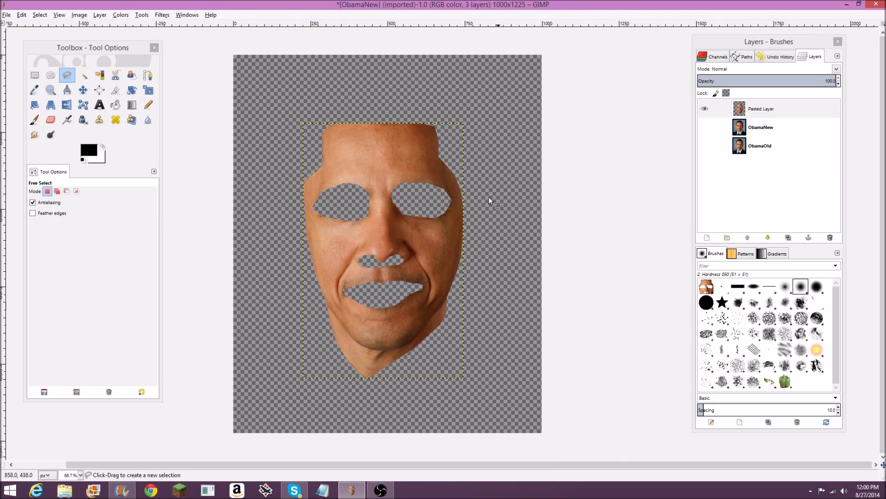
{"action": "key", "text": "plus"}
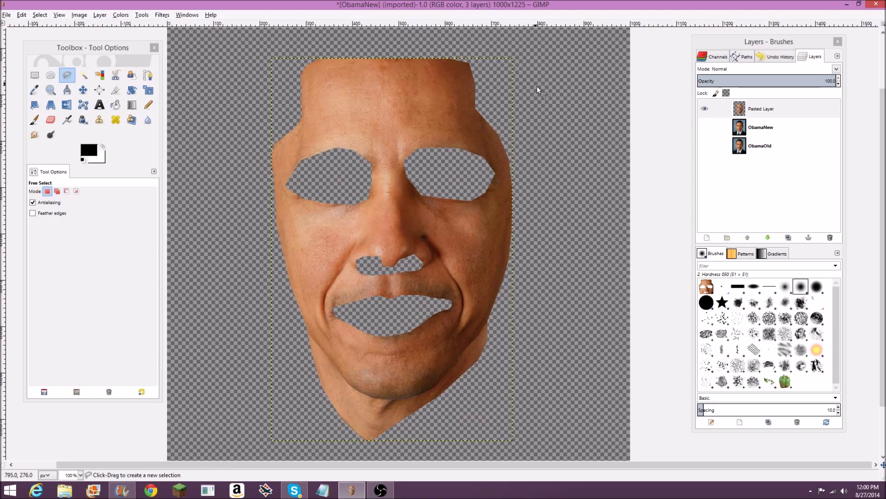
{"action": "key", "text": "plus"}
{"action": "scroll", "coordinate": [356, 96], "scroll_direction": "down", "scroll_amount": 2}
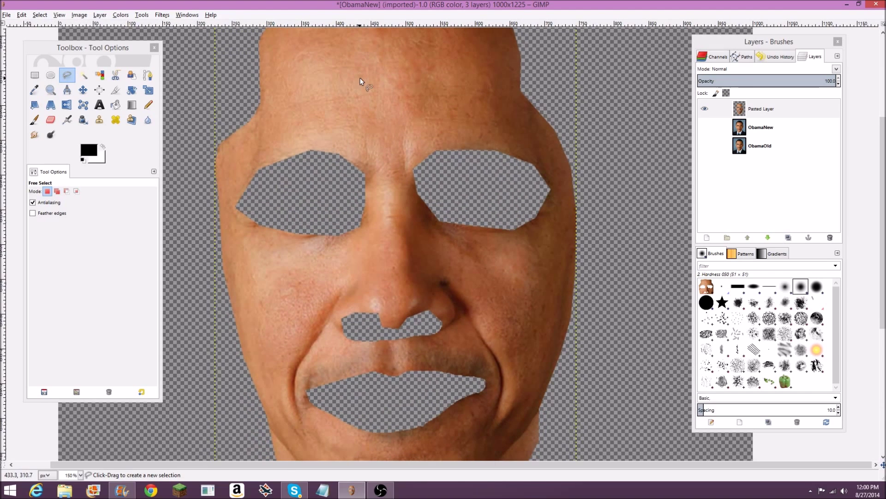
{"action": "key", "text": "minus"}
{"action": "left_click", "coordinate": [162, 15]}
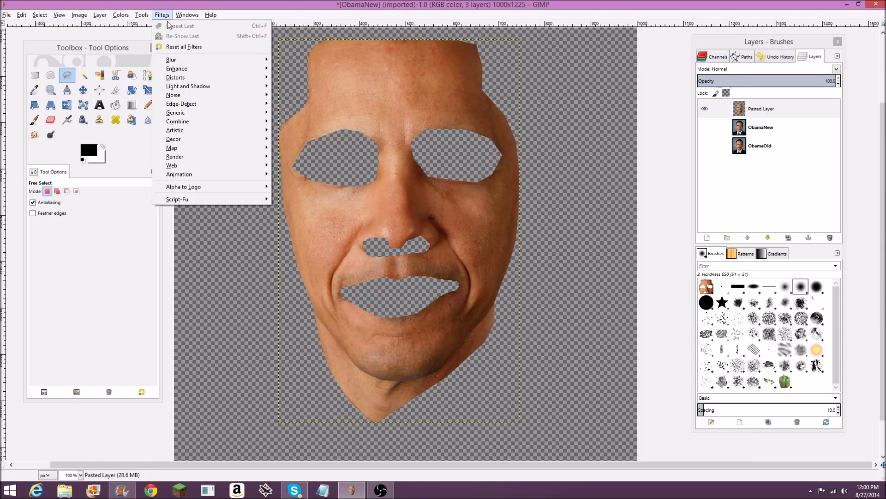
Apply a Gaussian Blur with a 6.0 px radius to the Pasted Layer's face skin
{"action": "mouse_move", "coordinate": [171, 60]}
{"action": "left_click", "coordinate": [310, 68]}
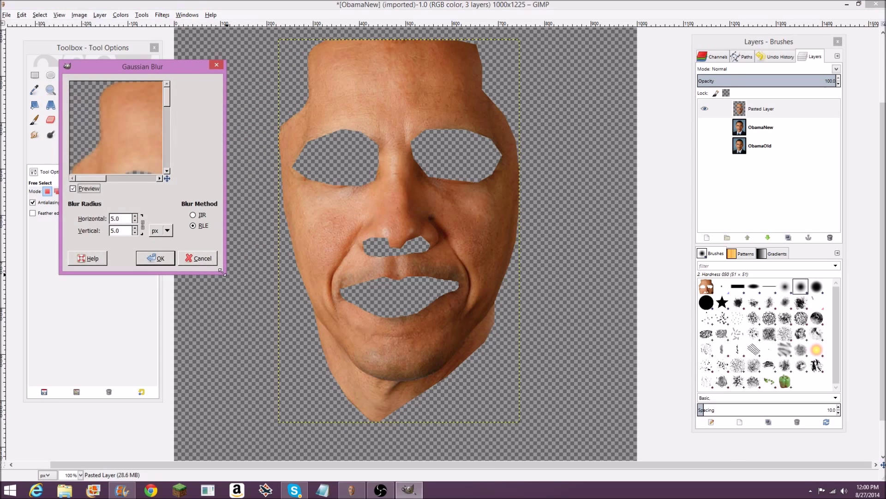
{"action": "left_click_drag", "start_coordinate": [222, 272], "coordinate": [733, 454]}
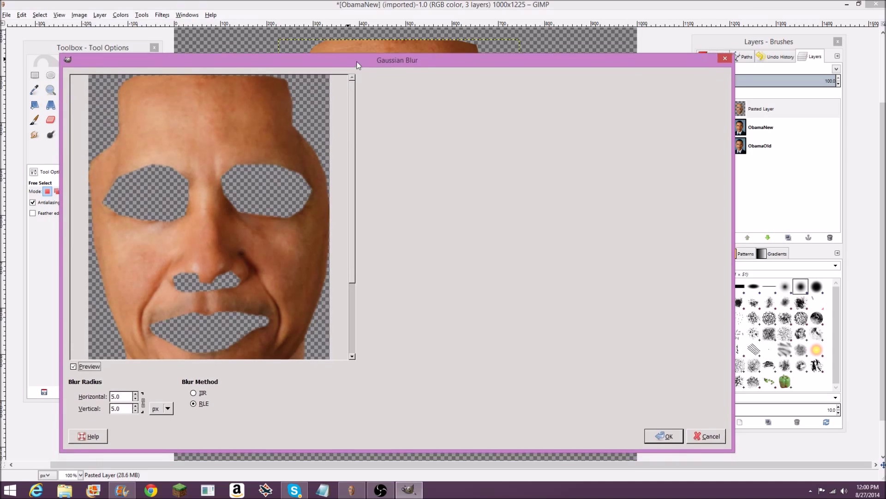
{"action": "left_click_drag", "start_coordinate": [357, 69], "coordinate": [366, 12]}
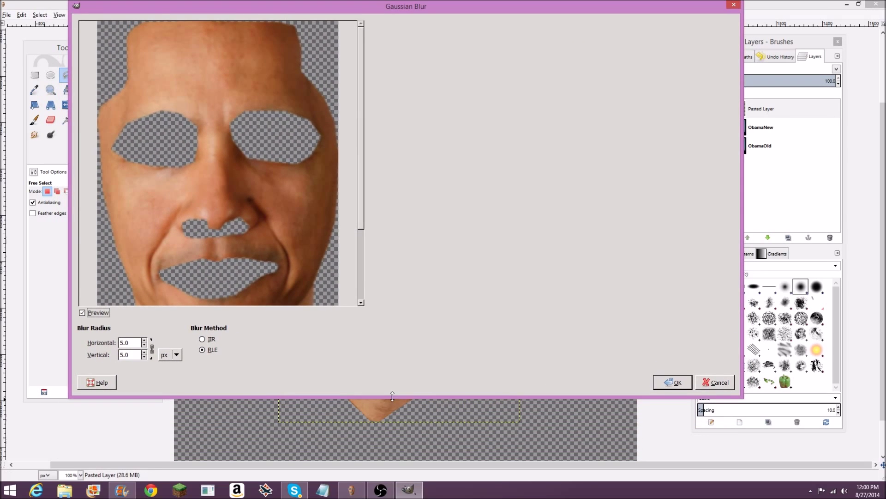
{"action": "left_click_drag", "start_coordinate": [392, 396], "coordinate": [396, 441]}
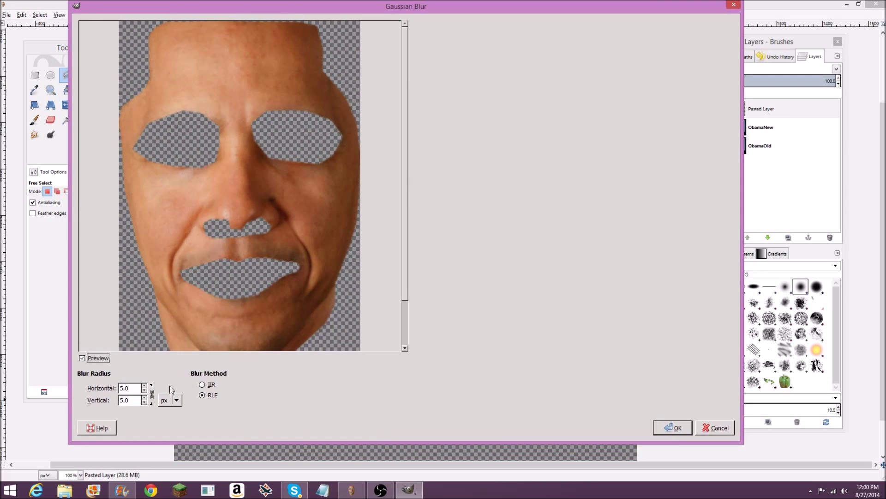
{"action": "double_click", "coordinate": [135, 387]}
{"action": "type", "text": "0"}
{"action": "type", "text": "00"}
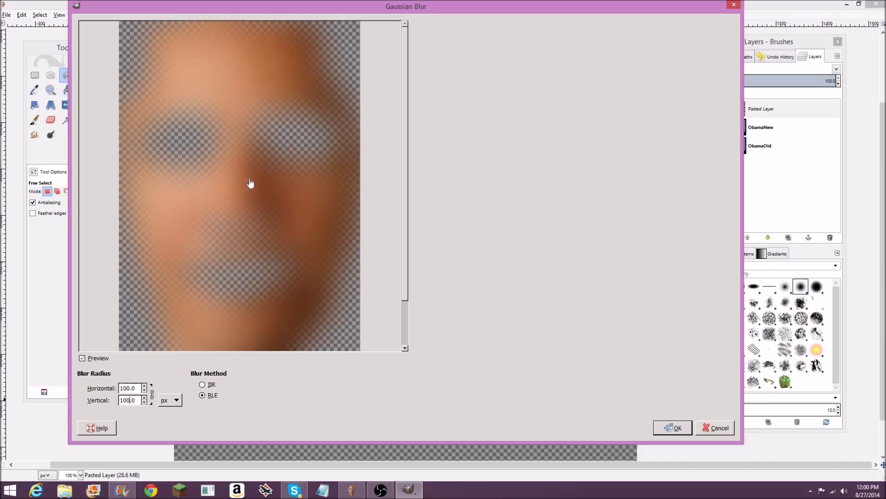
{"action": "left_click_drag", "start_coordinate": [135, 388], "coordinate": [99, 387]}
{"action": "type", "text": "6"}
{"action": "left_click", "coordinate": [137, 401]}
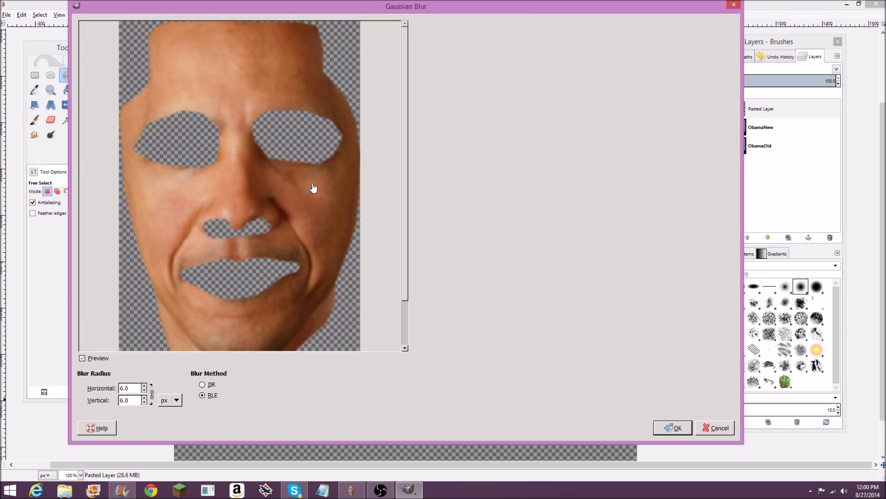
{"action": "left_click", "coordinate": [673, 427]}
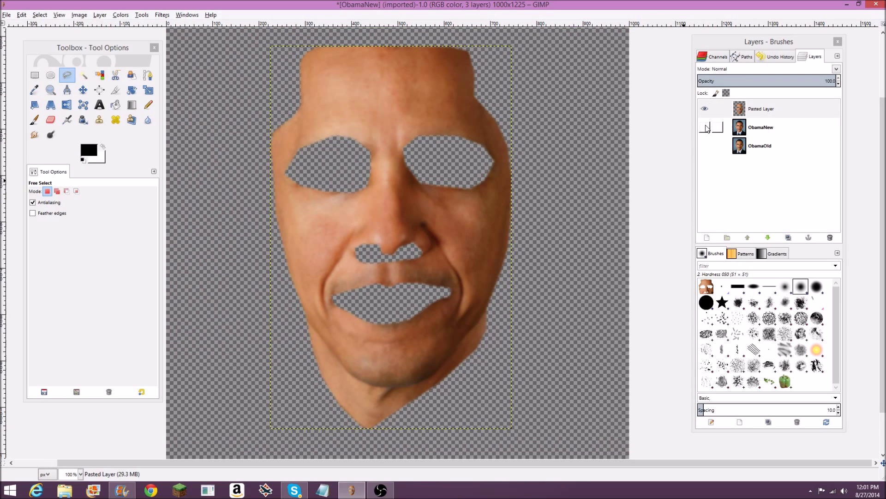
Toggle layer visibility to compare, ending with Pasted Layer and ObamaNew shown, ObamaOld hidden
{"action": "left_click", "coordinate": [705, 127]}
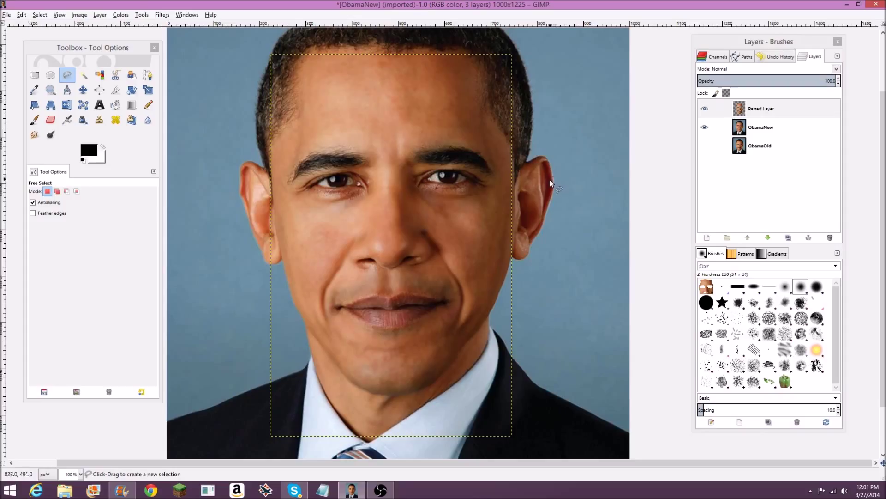
{"action": "left_click", "coordinate": [705, 127]}
{"action": "left_click", "coordinate": [704, 145]}
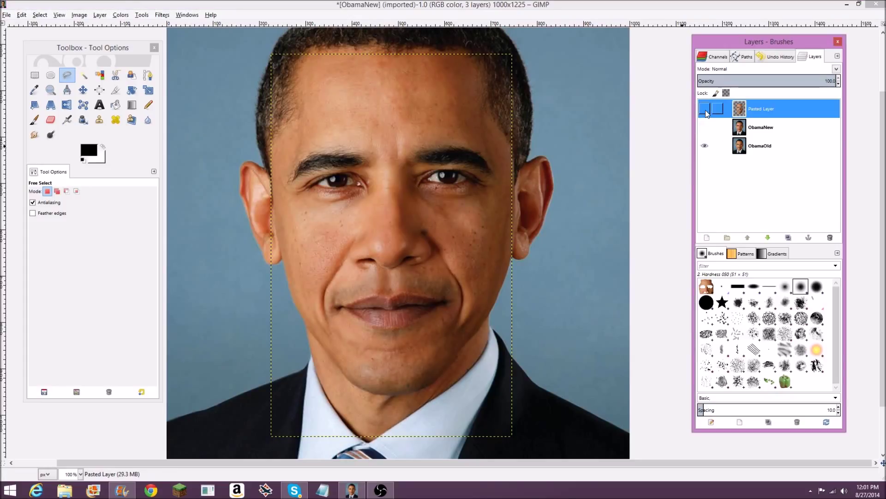
{"action": "left_click", "coordinate": [705, 109]}
{"action": "left_click", "coordinate": [705, 145]}
{"action": "left_click", "coordinate": [705, 127]}
{"action": "left_click", "coordinate": [705, 127]}
{"action": "left_click", "coordinate": [707, 129]}
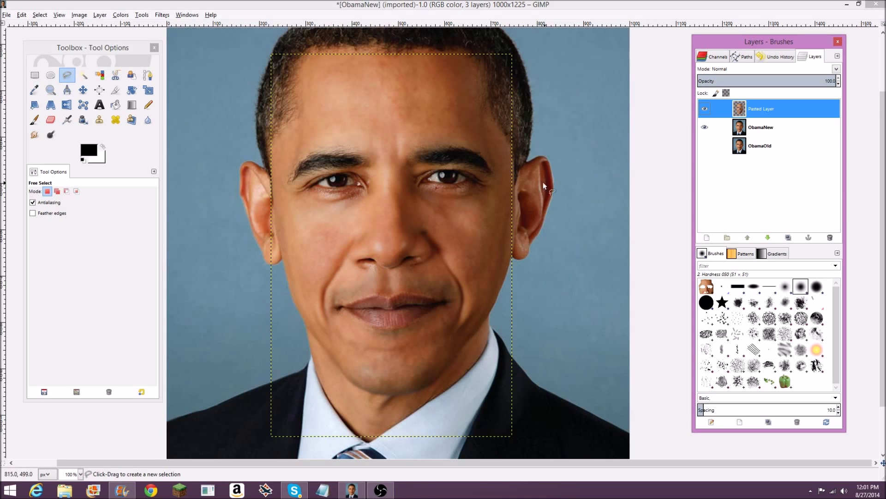
Zoom the view to 150% around the face
{"action": "left_click_drag", "start_coordinate": [543, 181], "coordinate": [536, 202]}
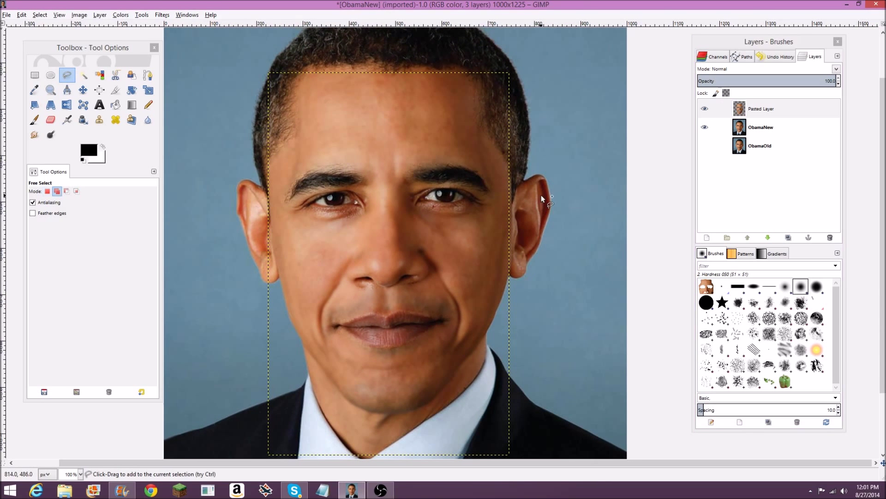
{"action": "scroll", "coordinate": [425, 140], "scroll_direction": "up", "scroll_amount": 1, "text": "ctrl"}
{"action": "scroll", "coordinate": [425, 139], "scroll_direction": "up", "scroll_amount": 2}
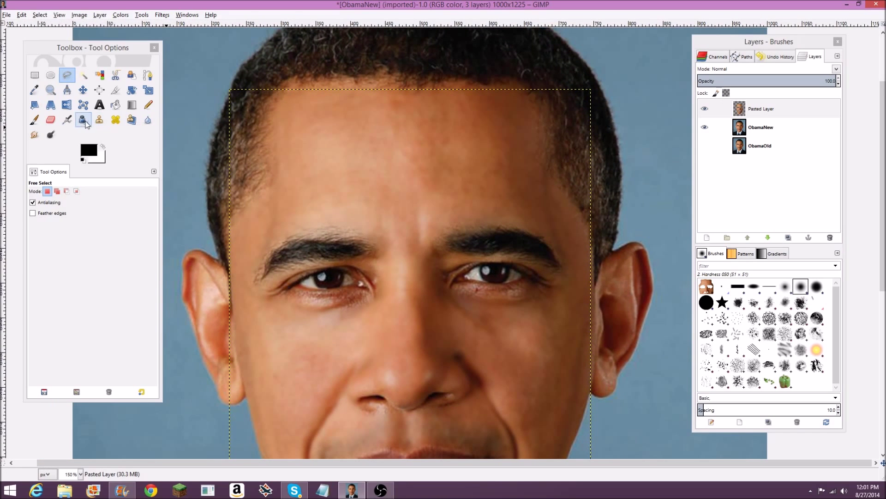
{"action": "left_click", "coordinate": [67, 119]}
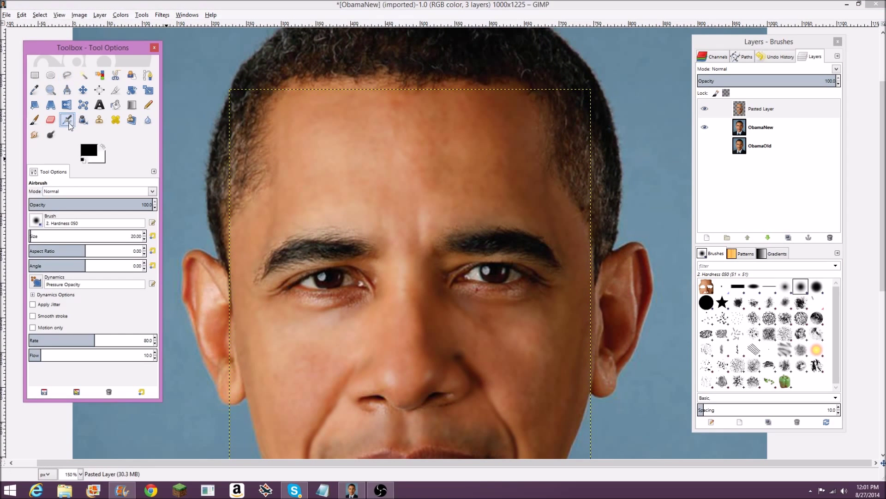
{"action": "left_click", "coordinate": [37, 91]}
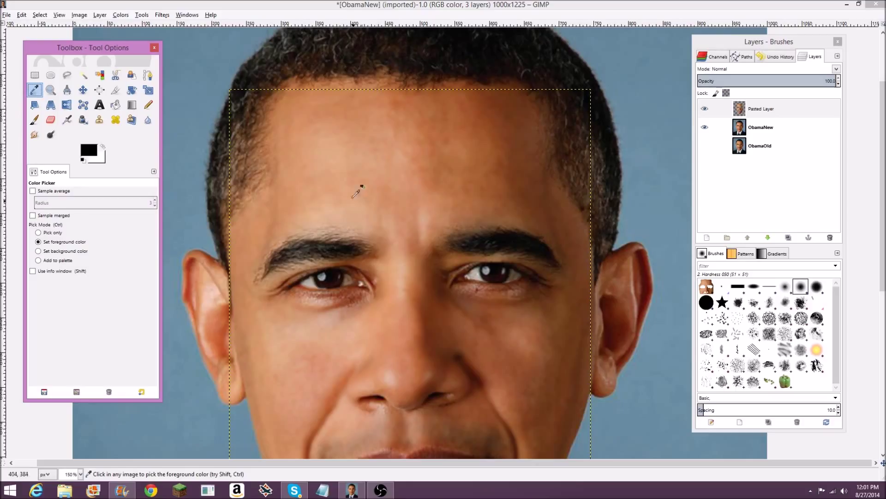
Sample a forehead skin tone and airbrush light streaks across the forehead
{"action": "left_click", "coordinate": [343, 147]}
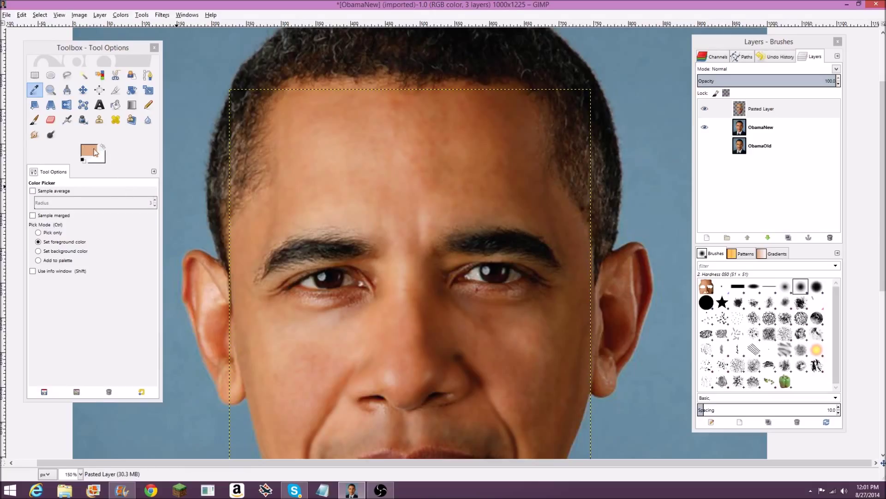
{"action": "left_click", "coordinate": [68, 120]}
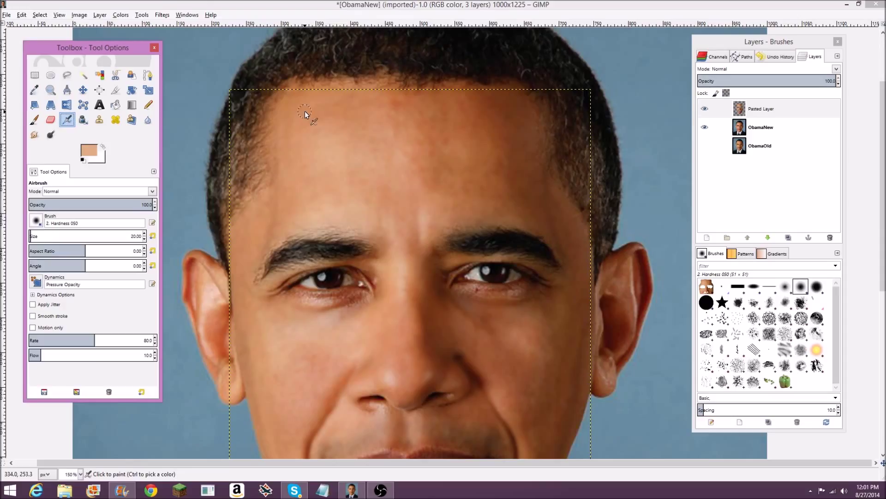
{"action": "left_click", "coordinate": [320, 132]}
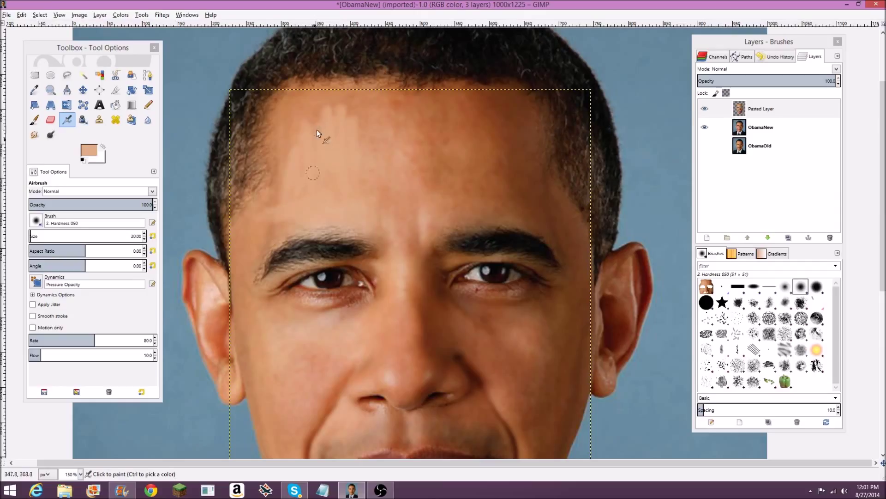
{"action": "left_click_drag", "start_coordinate": [279, 110], "coordinate": [281, 172]}
{"action": "left_click_drag", "start_coordinate": [299, 131], "coordinate": [287, 149]}
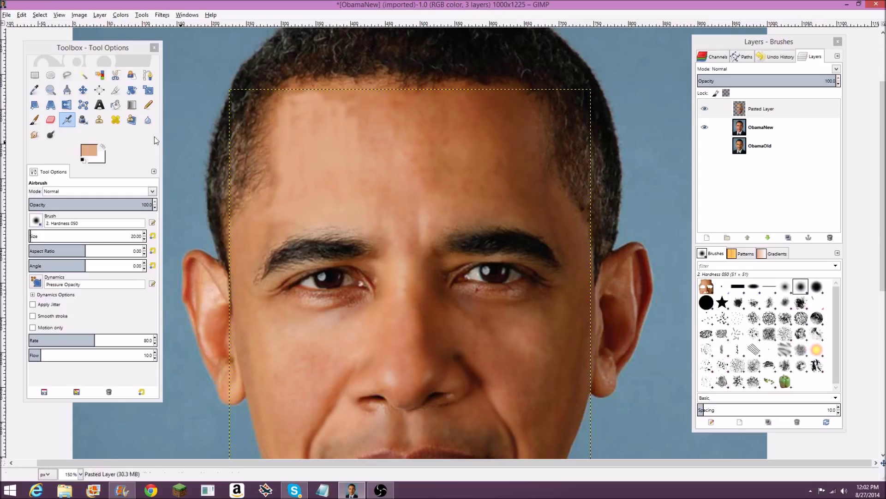
Enlarge the airbrush and paint a darker sampled forehead tone over the pale patches
{"action": "mouse_move", "coordinate": [39, 236]}
{"action": "left_mouse_down"}
{"action": "mouse_move", "coordinate": [48, 236]}
{"action": "mouse_move", "coordinate": [34, 236]}
{"action": "left_mouse_up"}
{"action": "type", "text": "50"}
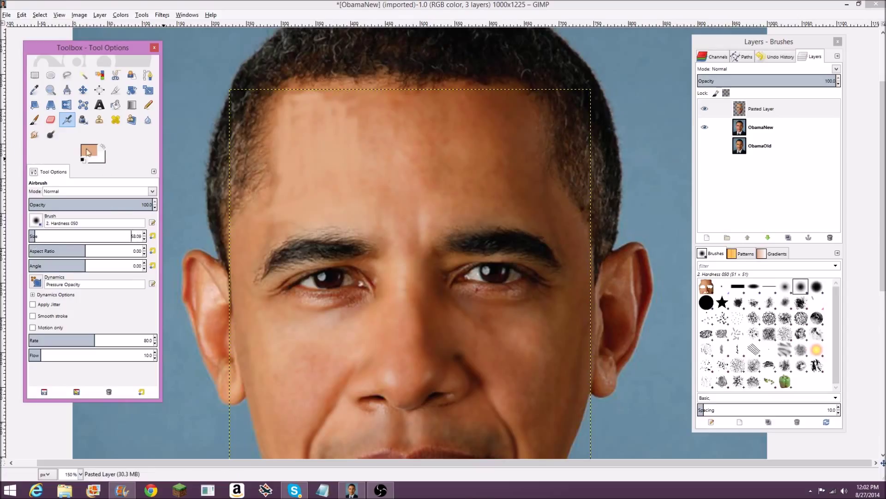
{"action": "left_click", "coordinate": [34, 90]}
{"action": "left_click", "coordinate": [368, 123]}
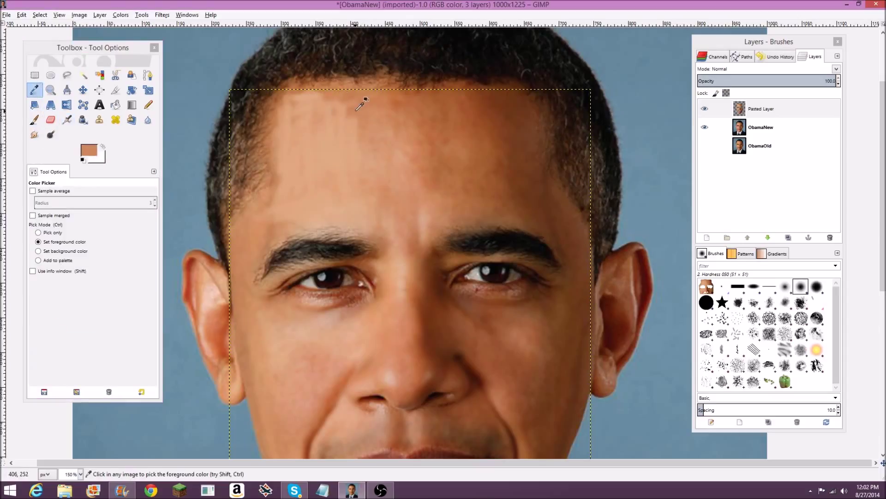
{"action": "left_click", "coordinate": [67, 120]}
{"action": "left_click_drag", "start_coordinate": [397, 118], "coordinate": [313, 118]}
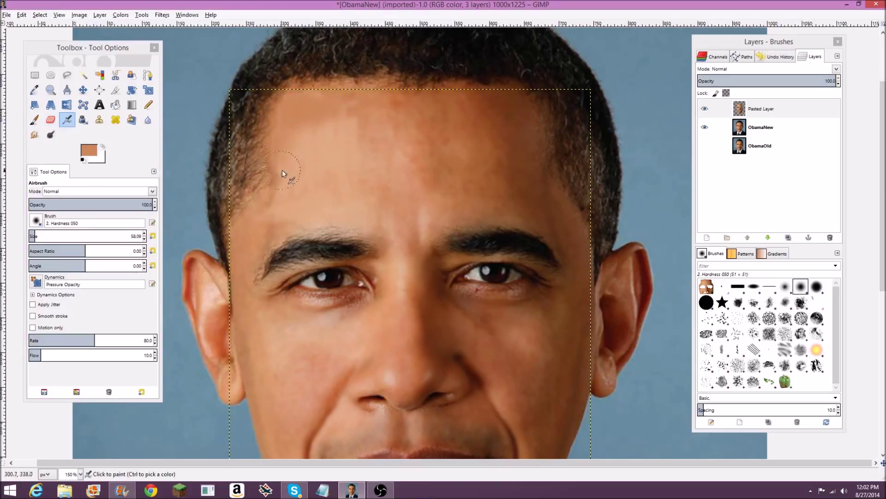
{"action": "mouse_move", "coordinate": [333, 176]}
{"action": "left_mouse_down"}
{"action": "mouse_move", "coordinate": [352, 163]}
{"action": "mouse_move", "coordinate": [323, 114]}
{"action": "mouse_move", "coordinate": [333, 154]}
{"action": "left_mouse_up"}
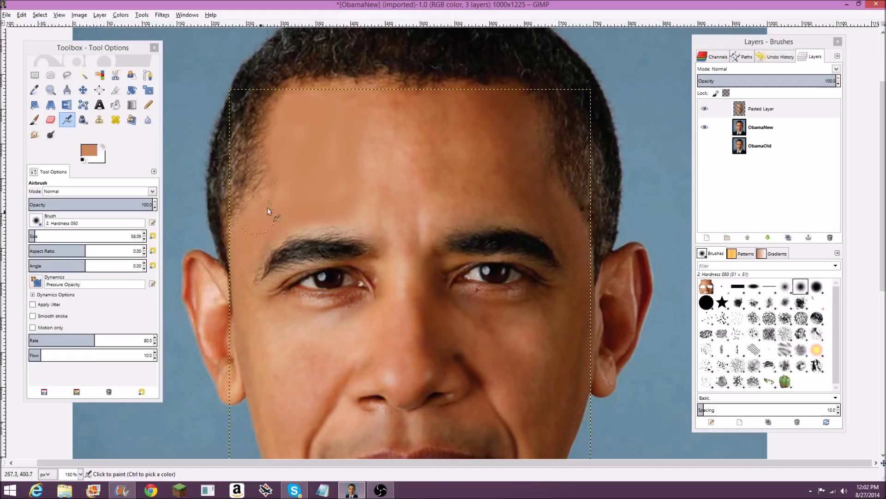
{"action": "left_click_drag", "start_coordinate": [382, 188], "coordinate": [341, 175]}
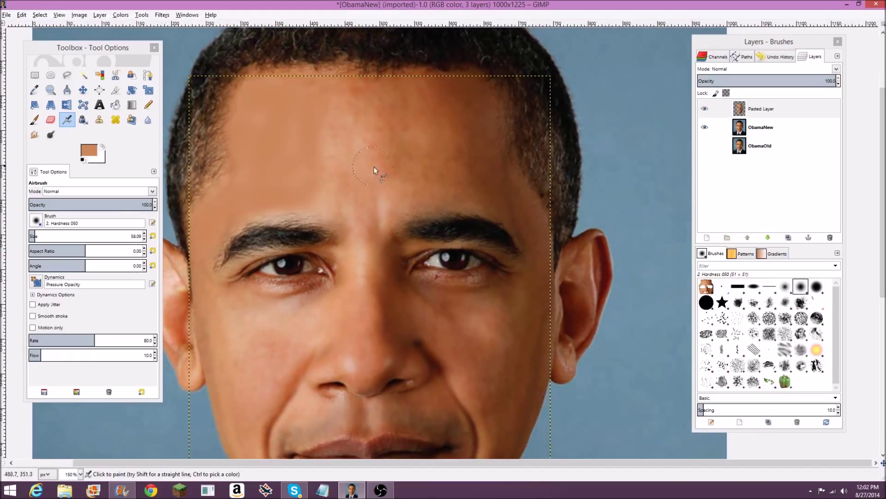
Sample a lighter peach tone and dab it onto the upper forehead
{"action": "left_click", "coordinate": [34, 89]}
{"action": "left_click", "coordinate": [361, 137]}
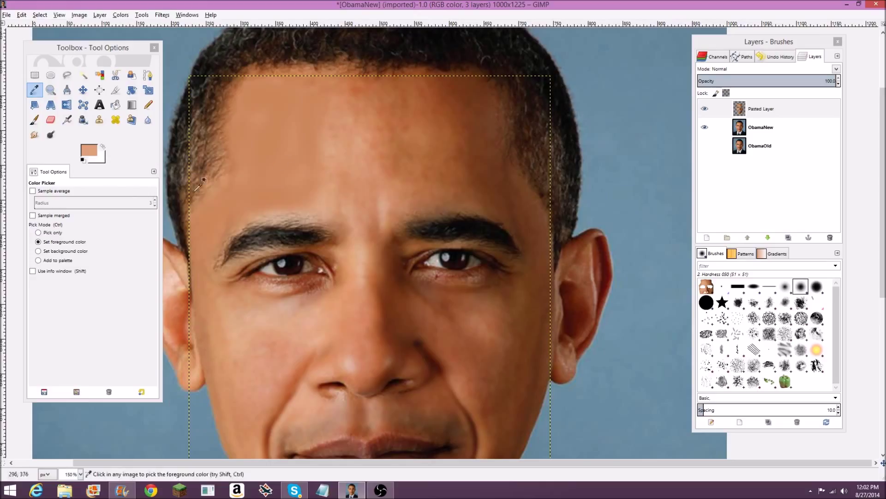
{"action": "left_click", "coordinate": [67, 119]}
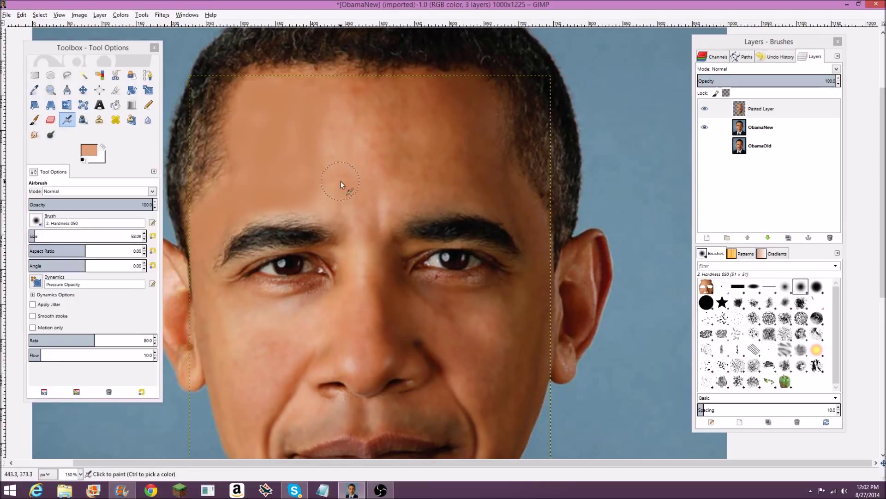
{"action": "left_click", "coordinate": [342, 90]}
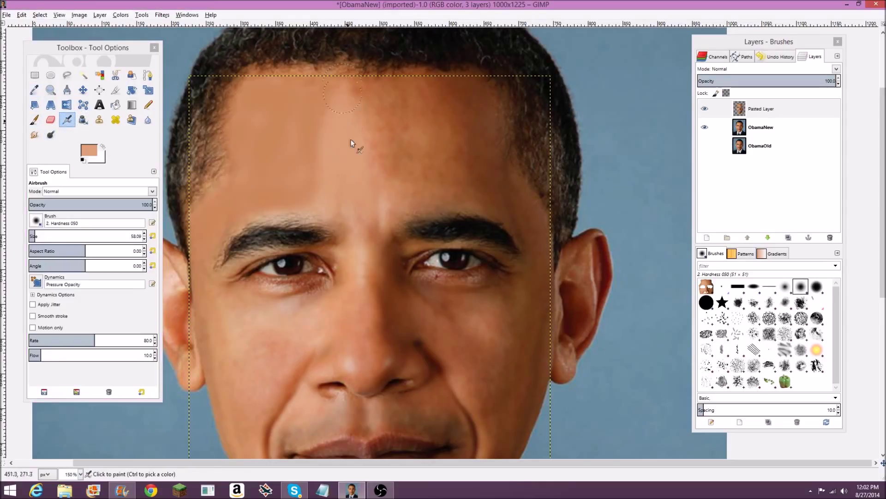
{"action": "scroll", "coordinate": [404, 223], "scroll_direction": "right", "scroll_amount": 1}
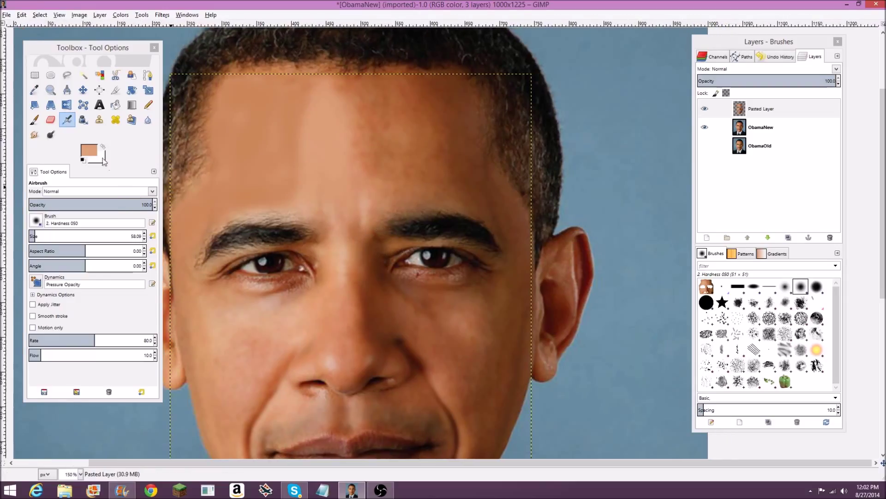
Airbrush darker browns sampled from the forehead down the centre and right forehead
{"action": "left_click", "coordinate": [35, 89]}
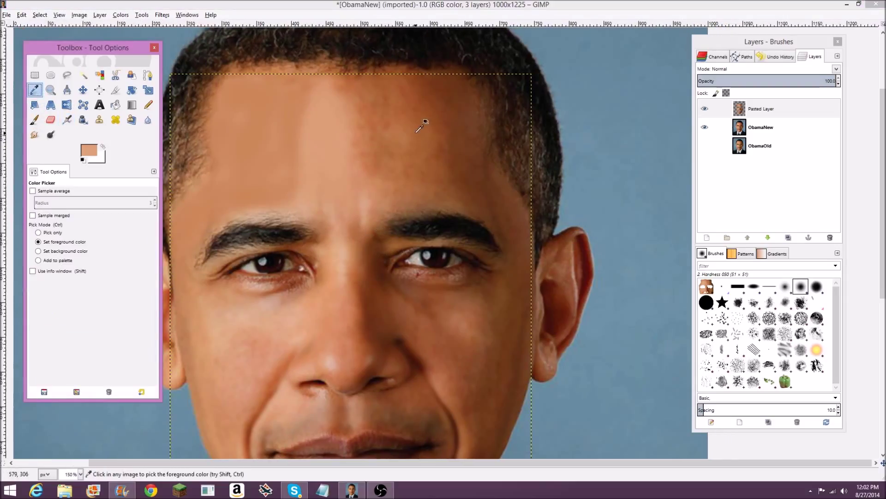
{"action": "left_click", "coordinate": [389, 131]}
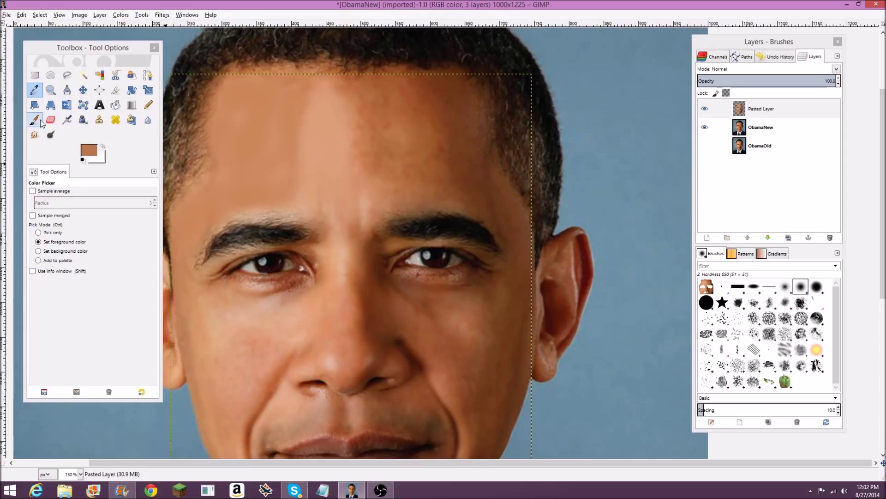
{"action": "left_click", "coordinate": [67, 120]}
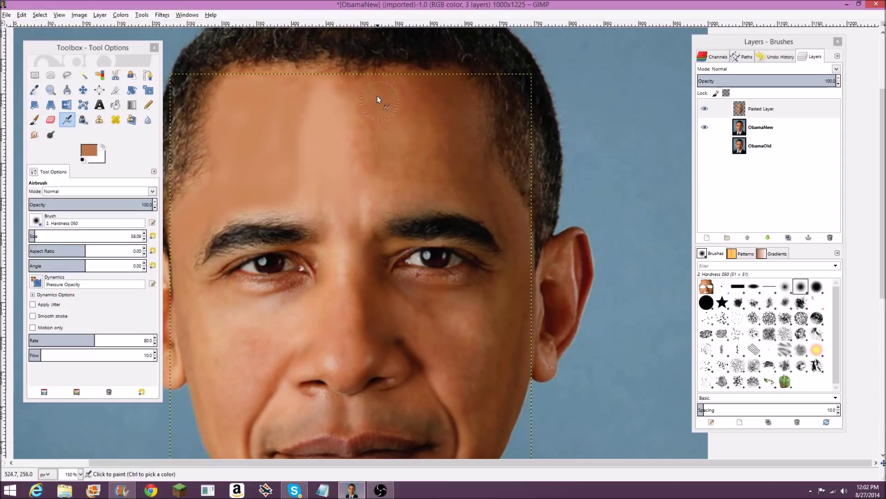
{"action": "mouse_move", "coordinate": [368, 158]}
{"action": "left_mouse_down"}
{"action": "mouse_move", "coordinate": [376, 210]}
{"action": "mouse_move", "coordinate": [417, 194]}
{"action": "mouse_move", "coordinate": [422, 161]}
{"action": "mouse_move", "coordinate": [398, 99]}
{"action": "mouse_move", "coordinate": [376, 128]}
{"action": "left_mouse_up"}
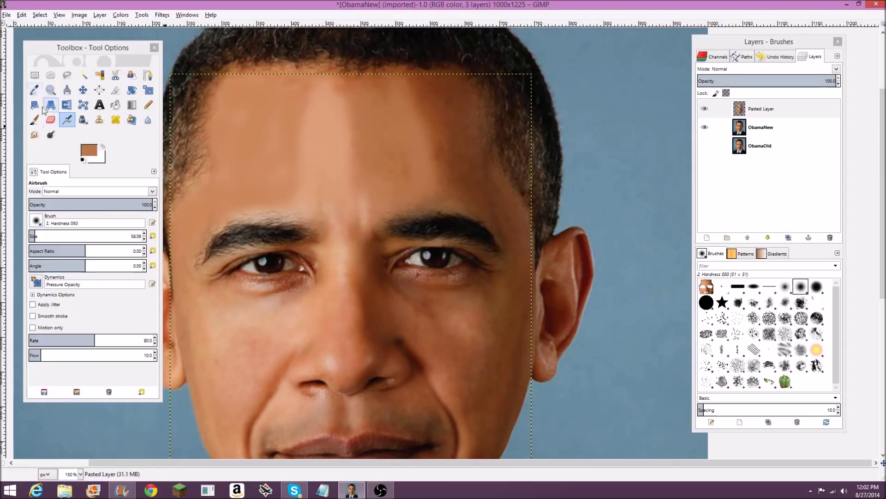
{"action": "left_click", "coordinate": [34, 89]}
{"action": "left_click", "coordinate": [459, 99]}
{"action": "left_click", "coordinate": [67, 120]}
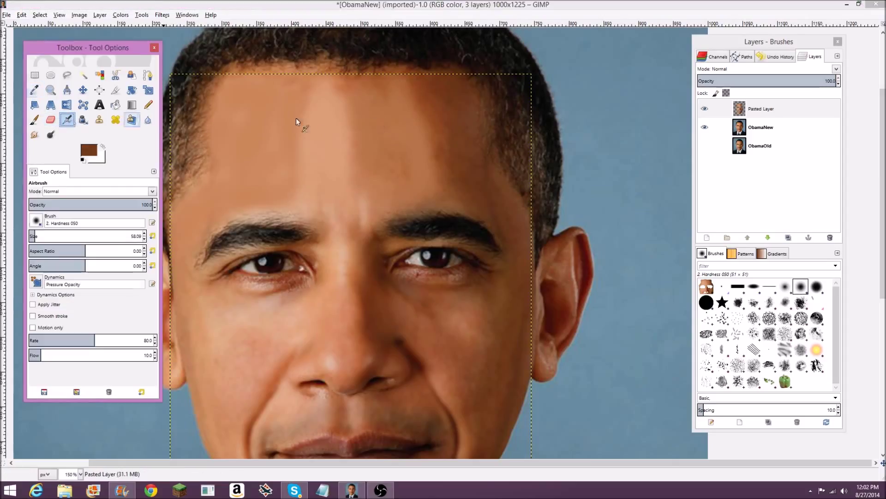
{"action": "mouse_move", "coordinate": [467, 128]}
{"action": "left_mouse_down"}
{"action": "mouse_move", "coordinate": [485, 192]}
{"action": "mouse_move", "coordinate": [446, 99]}
{"action": "mouse_move", "coordinate": [443, 182]}
{"action": "left_mouse_up"}
Sample light cheek tones and airbrush the cheek below the eye smoother
{"action": "scroll", "coordinate": [443, 181], "scroll_direction": "down", "scroll_amount": 2}
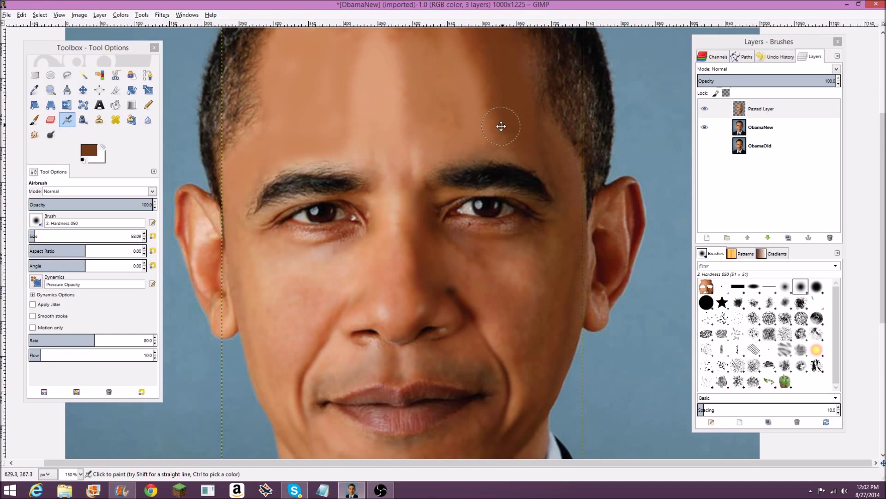
{"action": "scroll", "coordinate": [430, 195], "scroll_direction": "down", "scroll_amount": 3}
{"action": "scroll", "coordinate": [448, 213], "scroll_direction": "right", "scroll_amount": 1}
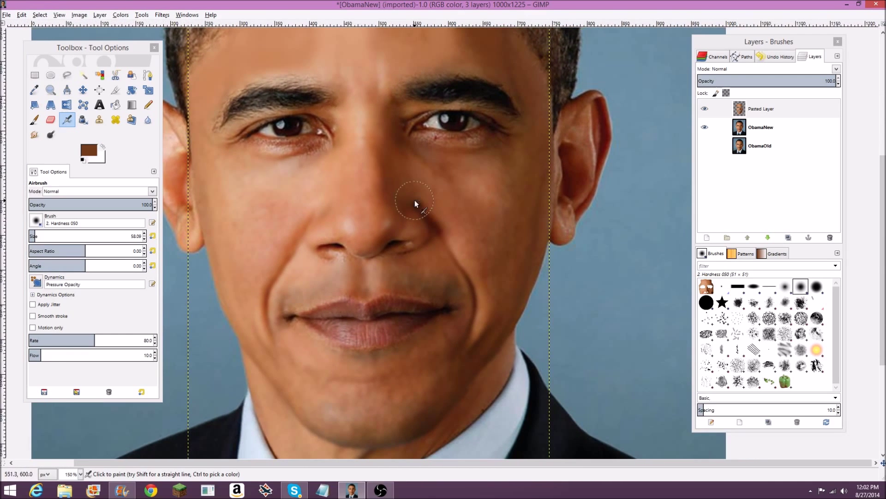
{"action": "left_click", "coordinate": [34, 90]}
{"action": "left_click", "coordinate": [266, 213]}
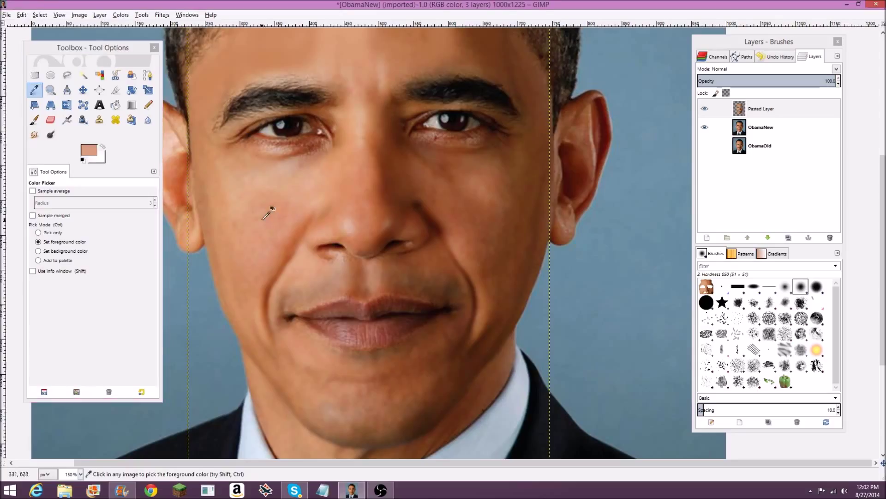
{"action": "left_click", "coordinate": [67, 119]}
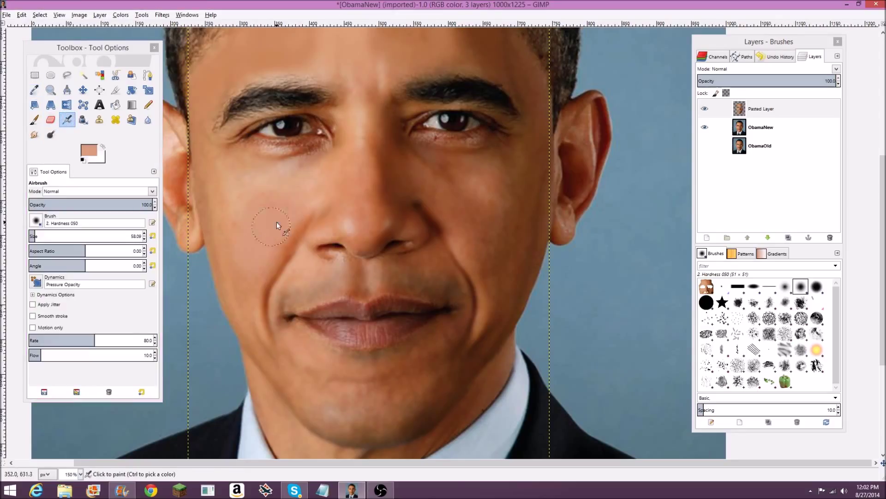
{"action": "left_click", "coordinate": [34, 89]}
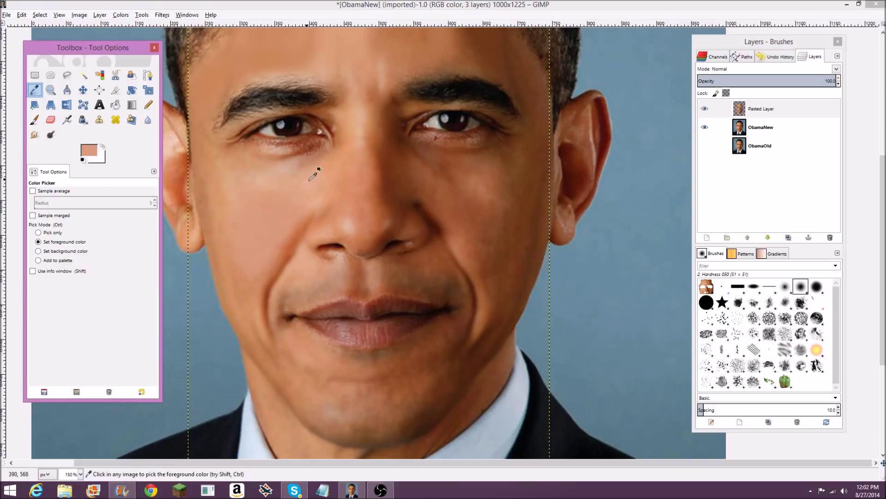
{"action": "left_click", "coordinate": [287, 162]}
{"action": "left_click", "coordinate": [66, 121]}
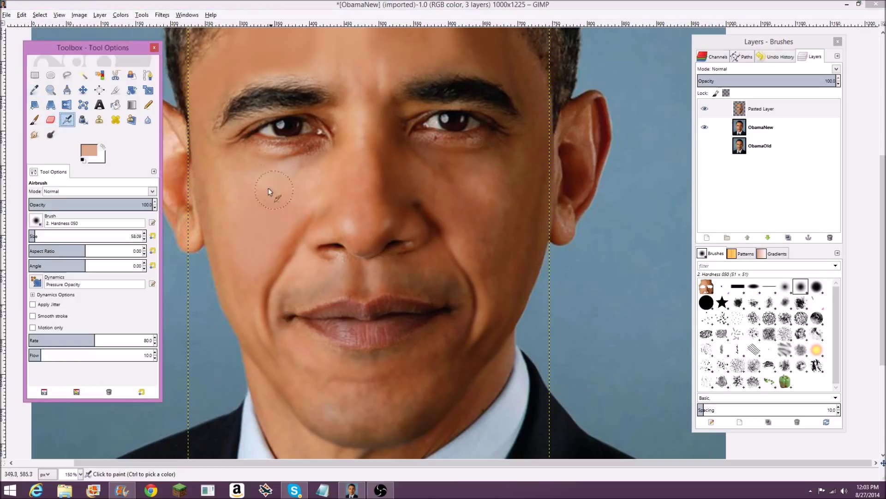
{"action": "left_click_drag", "start_coordinate": [290, 176], "coordinate": [251, 194]}
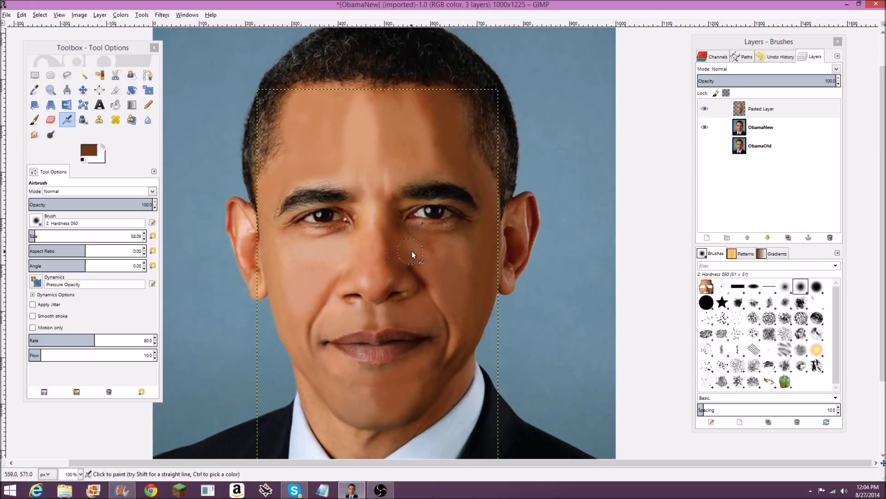
{"action": "left_click", "coordinate": [34, 89]}
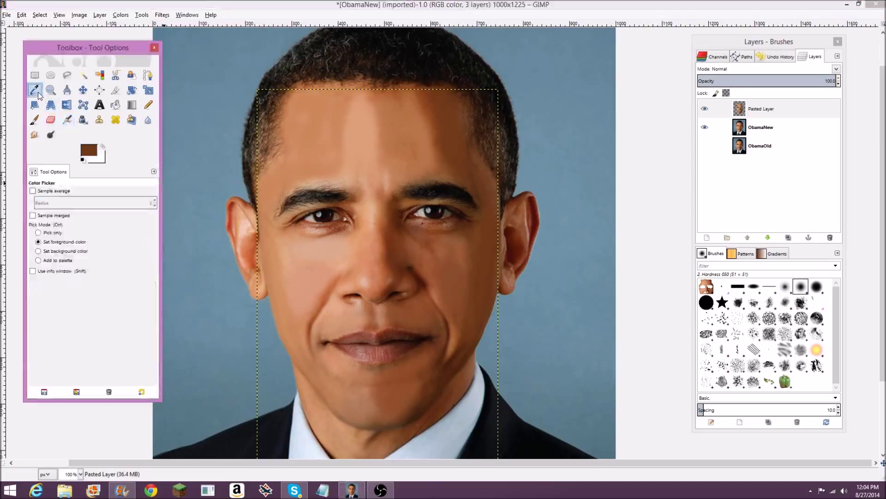
{"action": "left_click", "coordinate": [67, 120]}
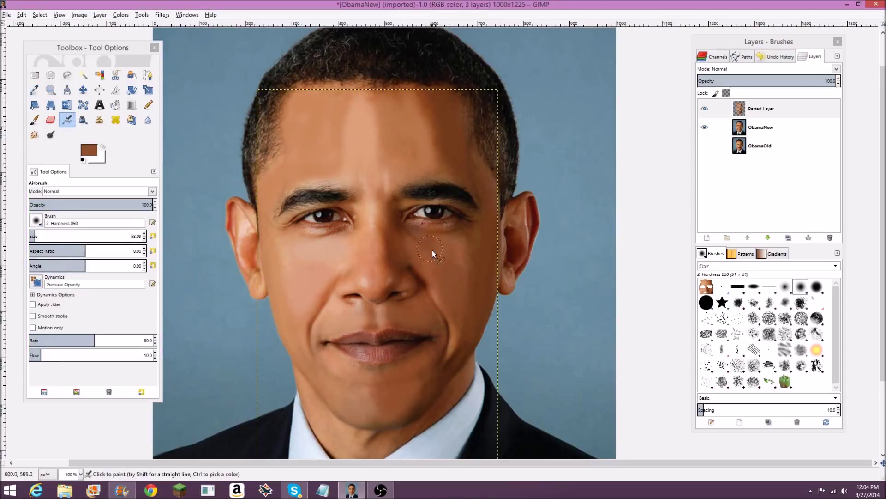
{"action": "left_click_drag", "start_coordinate": [523, 300], "coordinate": [521, 284]}
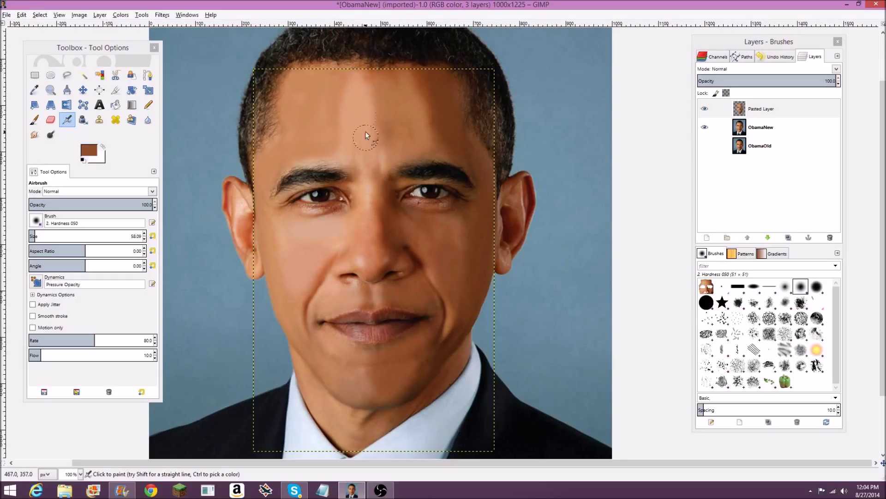
{"action": "scroll", "coordinate": [402, 124], "scroll_direction": "left", "scroll_amount": 1}
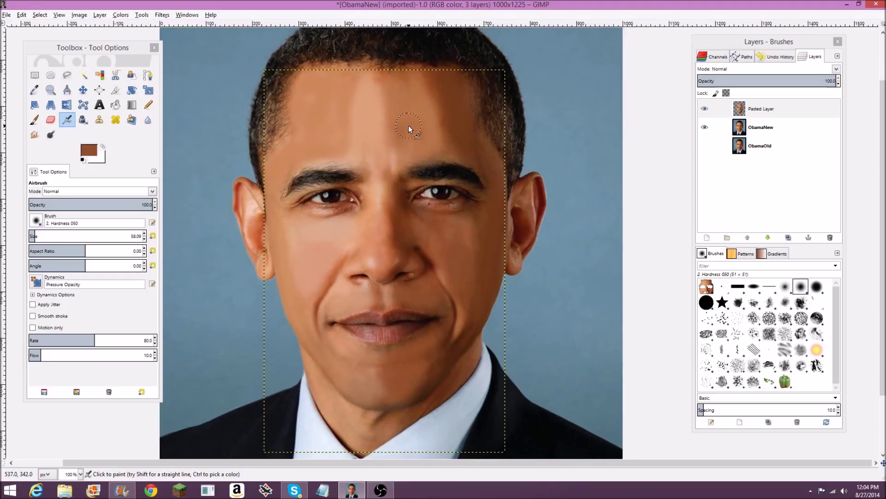
{"action": "left_click", "coordinate": [34, 134]}
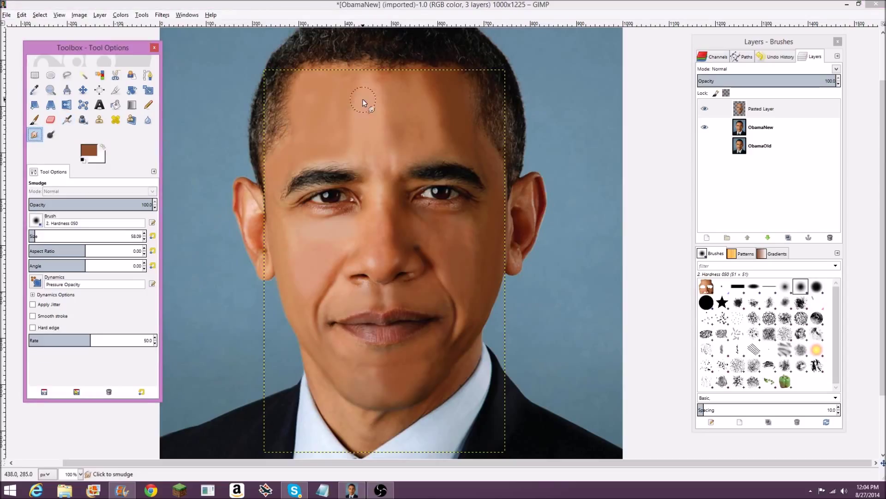
Smudge the forehead, cheeks and chin, then view the Pasted Layer alone without ObamaNew
{"action": "left_click", "coordinate": [356, 85]}
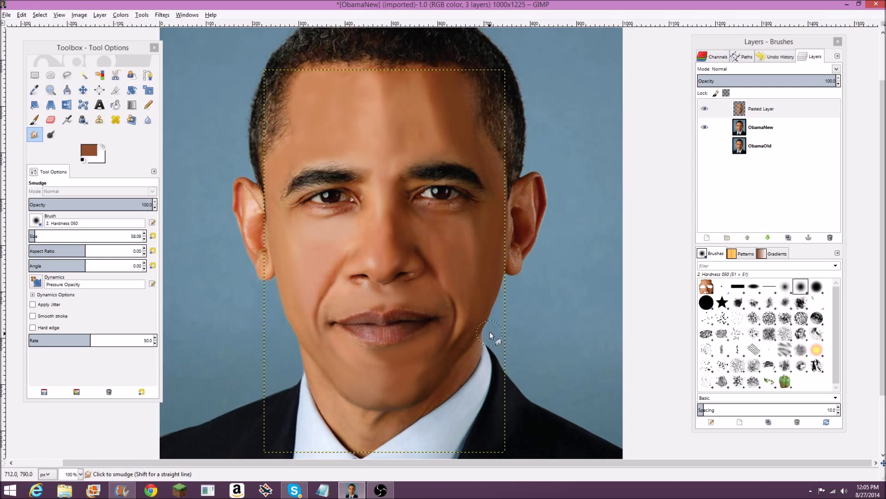
{"action": "scroll", "coordinate": [489, 337], "scroll_direction": "down", "scroll_amount": 1}
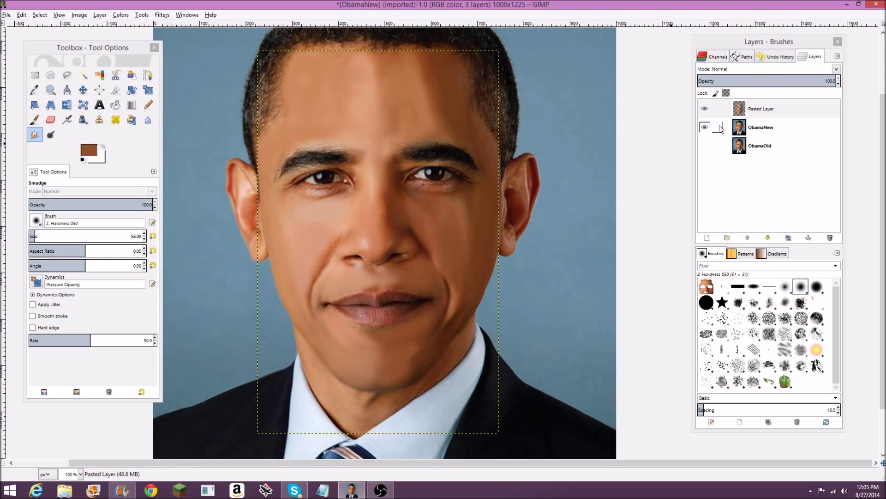
{"action": "left_click", "coordinate": [708, 127]}
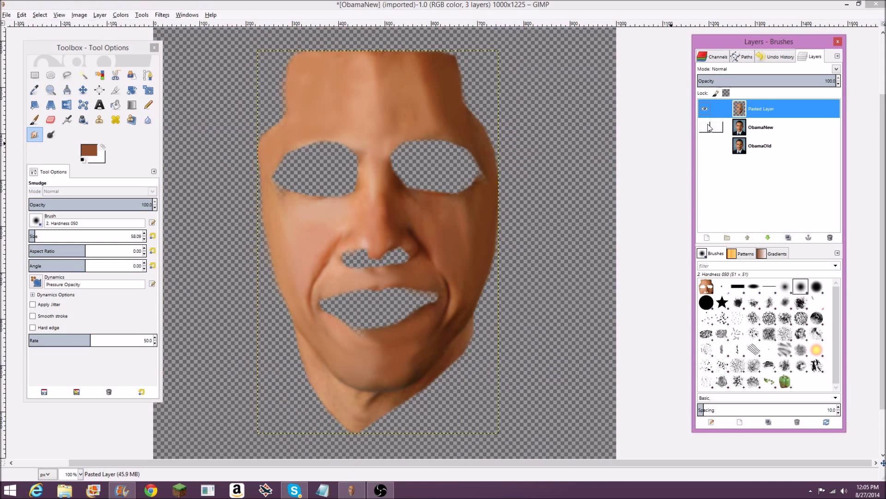
Toggle the Pasted Layer, ObamaNew and ObamaOld visibility to compare before and after
{"action": "left_click", "coordinate": [706, 127]}
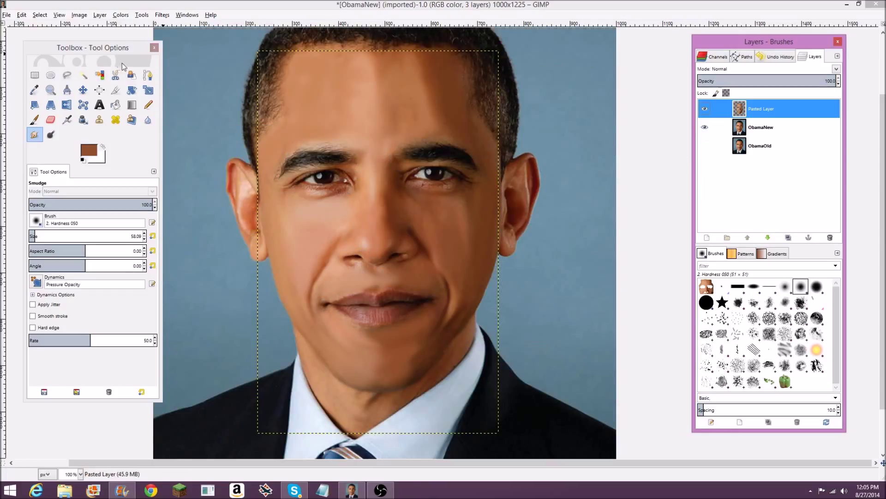
{"action": "left_click_drag", "start_coordinate": [103, 47], "coordinate": [107, 49]}
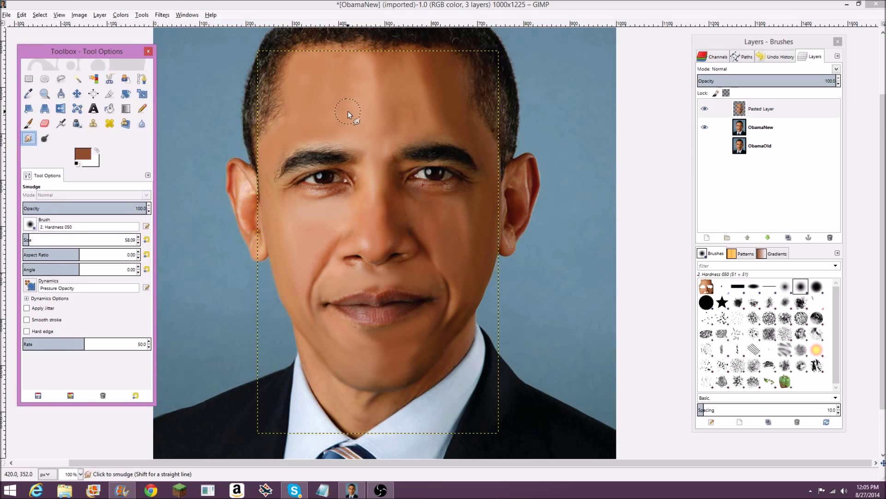
{"action": "left_click", "coordinate": [554, 138]}
{"action": "scroll", "coordinate": [577, 137], "scroll_direction": "down", "scroll_amount": 1}
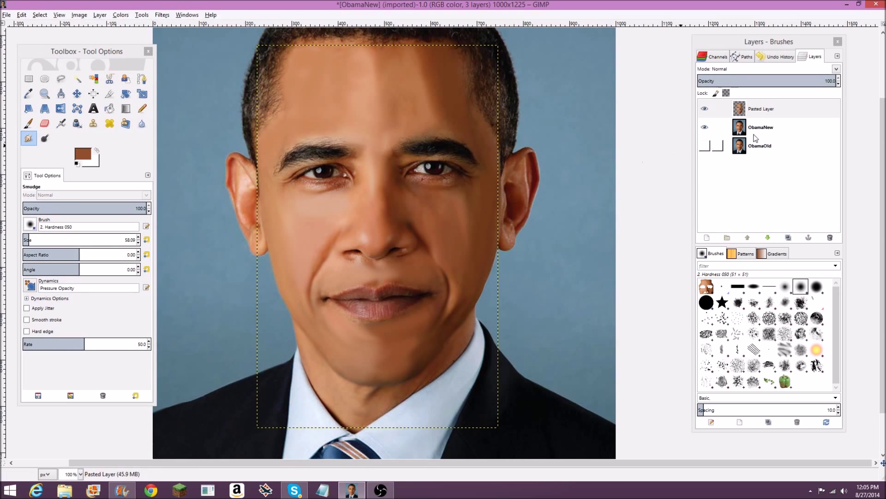
{"action": "left_click", "coordinate": [704, 109], "text": "shift"}
{"action": "left_click", "coordinate": [704, 146], "text": "shift"}
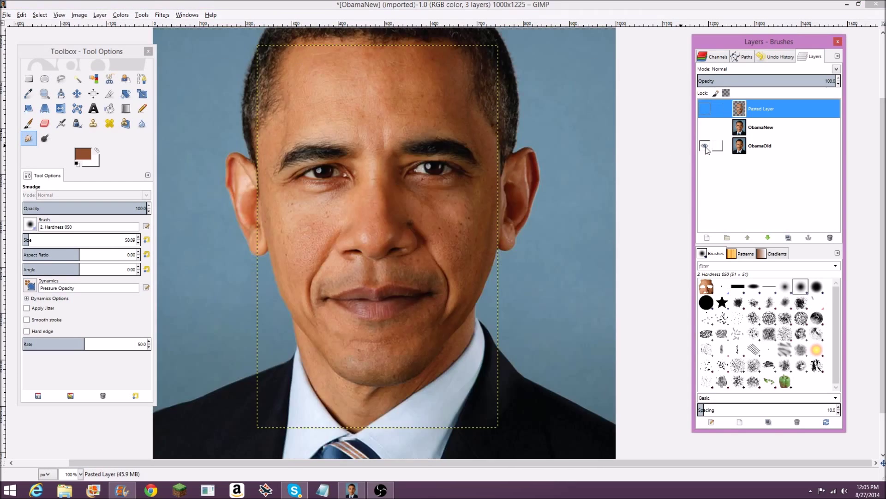
{"action": "left_click", "coordinate": [704, 109]}
{"action": "left_click", "coordinate": [707, 113]}
{"action": "left_click", "coordinate": [707, 112]}
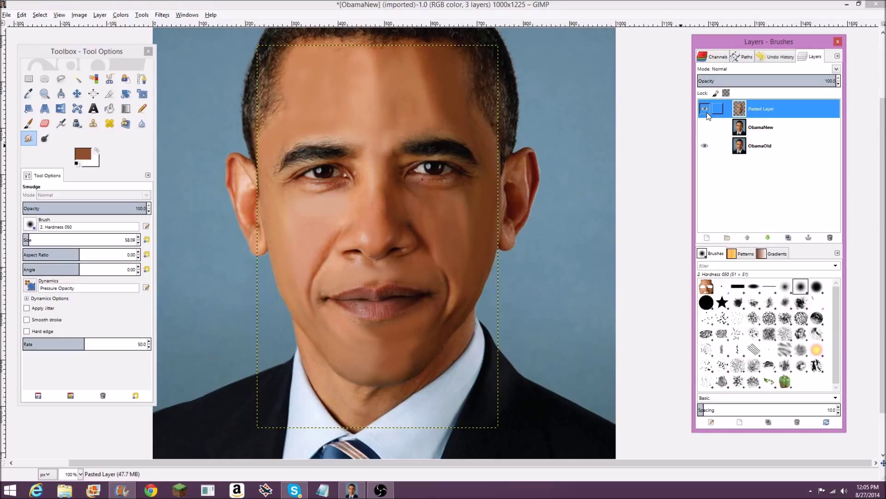
{"action": "left_click", "coordinate": [704, 127]}
{"action": "left_click", "coordinate": [707, 146]}
Lower the Pasted Layer opacity to 65
{"action": "left_click", "coordinate": [838, 84]}
{"action": "left_click", "coordinate": [838, 84]}
{"action": "left_click", "coordinate": [839, 84]}
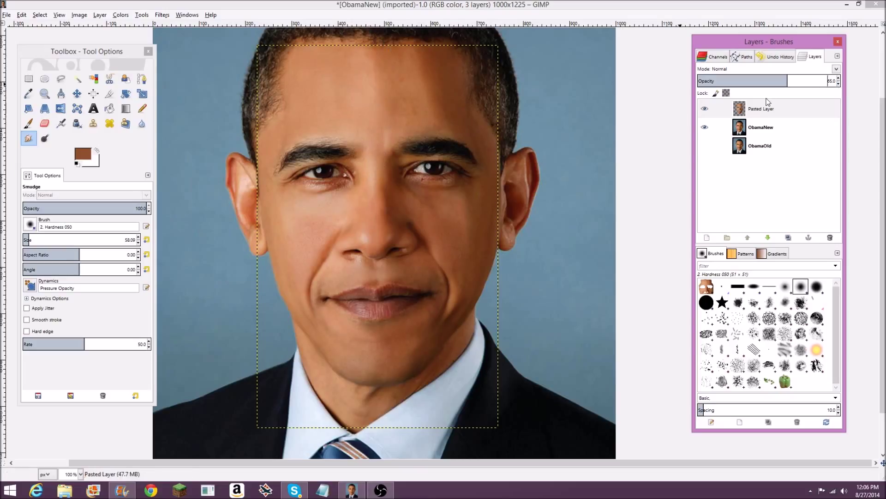
Set the pasted face layer's opacity to 65.7
{"action": "left_click", "coordinate": [838, 84]}
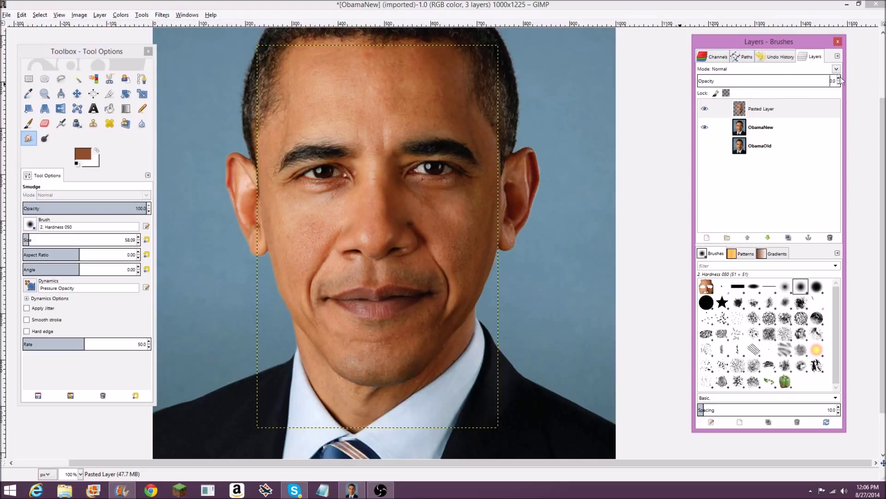
{"action": "left_click_drag", "start_coordinate": [834, 81], "coordinate": [713, 80]}
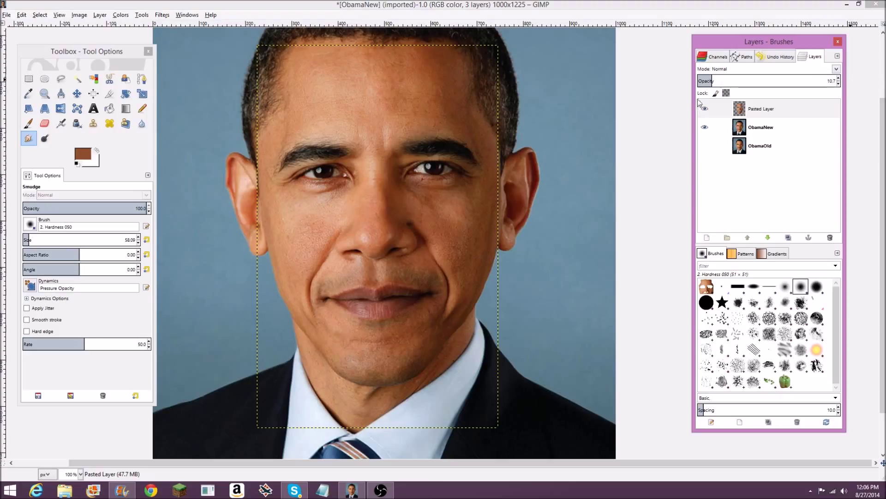
{"action": "left_click", "coordinate": [839, 79]}
{"action": "left_click", "coordinate": [840, 77]}
{"action": "left_click", "coordinate": [840, 83]}
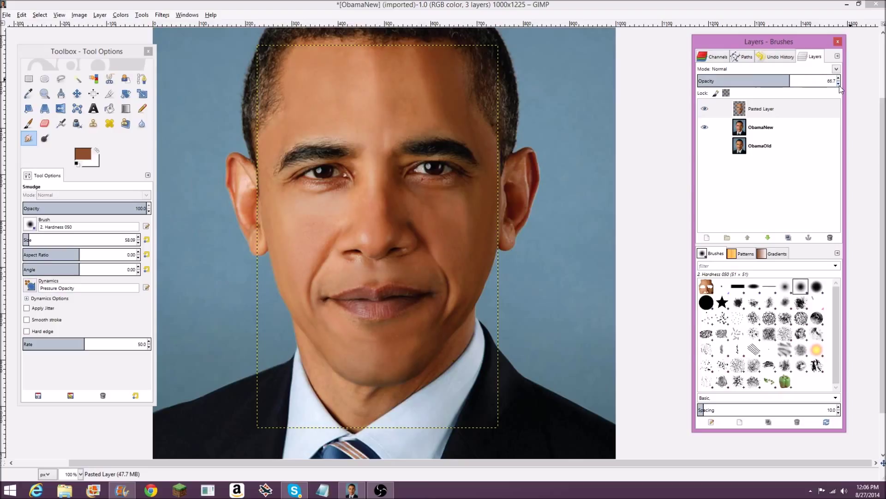
{"action": "left_click", "coordinate": [840, 81]}
Zoom in on the eye and shrink the Smudge brush for fine under-eye work
{"action": "scroll", "coordinate": [499, 200], "scroll_direction": "up", "scroll_amount": 2}
{"action": "scroll", "coordinate": [489, 251], "scroll_direction": "right", "scroll_amount": 1}
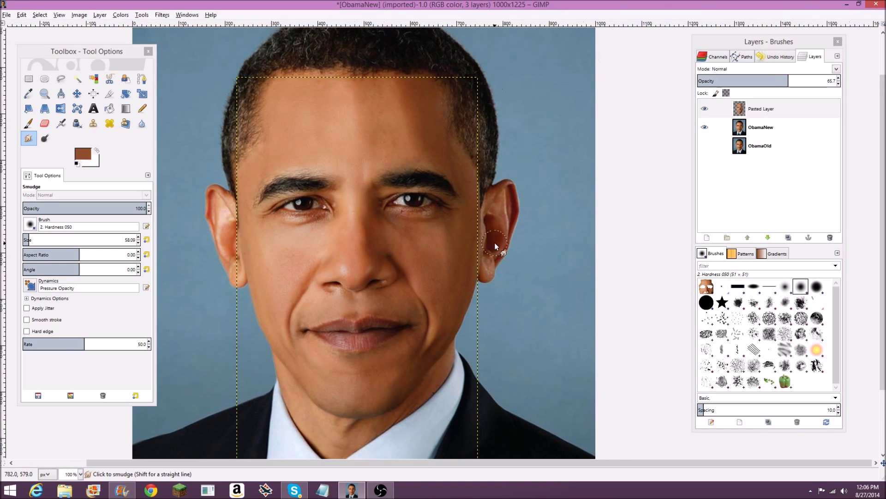
{"action": "scroll", "coordinate": [495, 245], "scroll_direction": "down", "scroll_amount": 1}
{"action": "scroll", "coordinate": [507, 203], "scroll_direction": "up", "scroll_amount": 1}
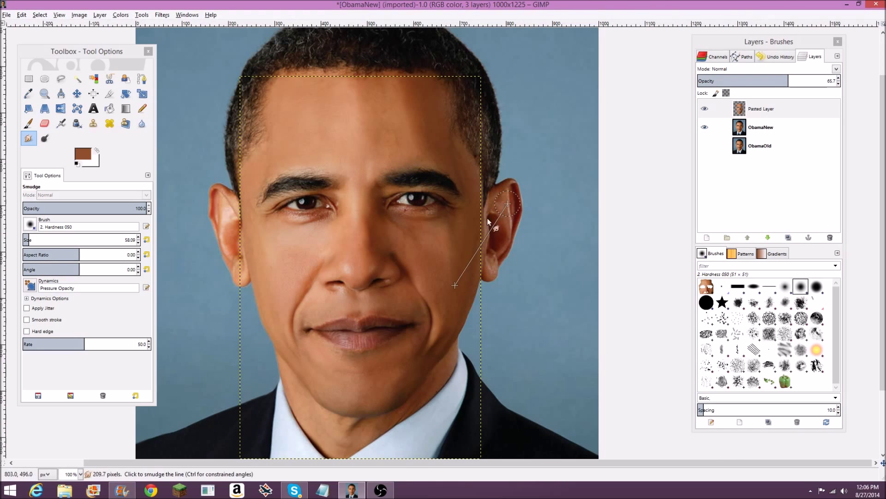
{"action": "scroll", "coordinate": [489, 222], "scroll_direction": "up", "scroll_amount": 1}
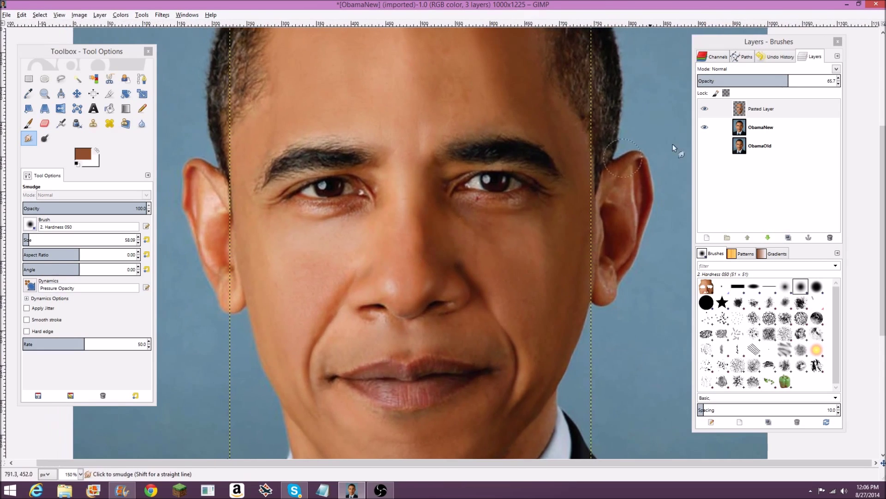
{"action": "scroll", "coordinate": [468, 255], "scroll_direction": "up", "scroll_amount": 1}
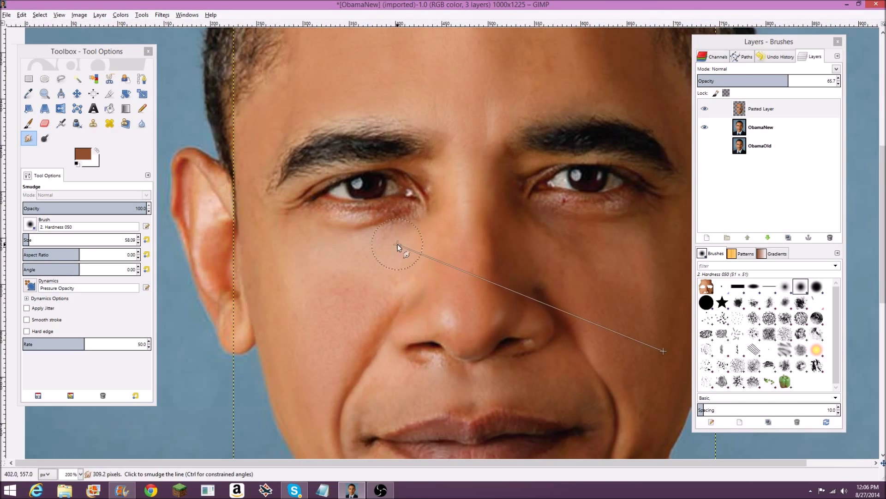
{"action": "scroll", "coordinate": [362, 227], "scroll_direction": "up", "scroll_amount": 1}
{"action": "scroll", "coordinate": [364, 204], "scroll_direction": "up", "scroll_amount": 1}
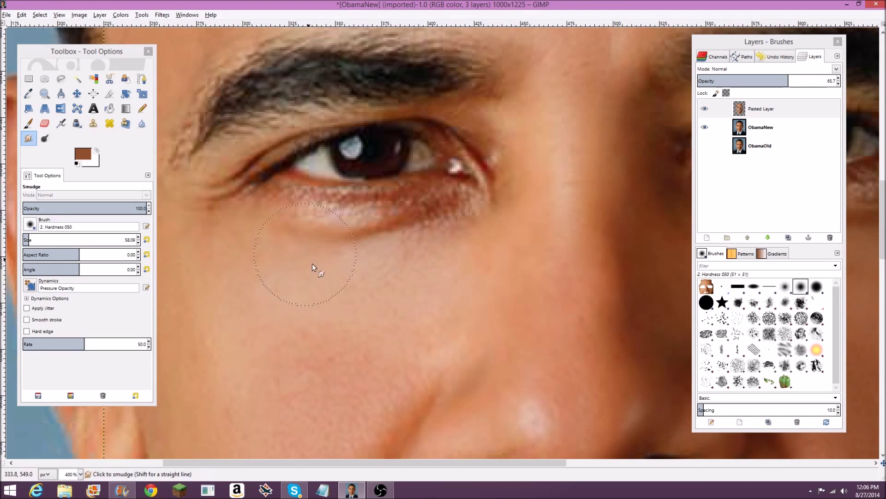
{"action": "scroll", "coordinate": [376, 266], "scroll_direction": "right", "scroll_amount": 1}
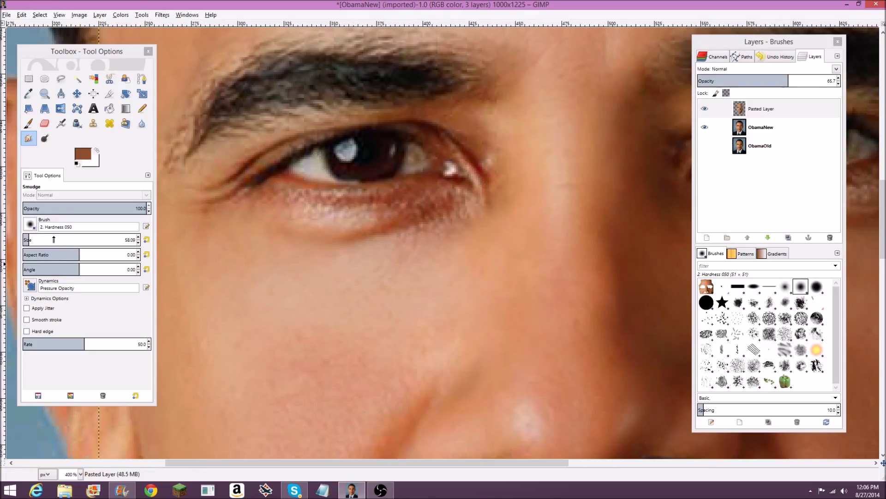
{"action": "left_click_drag", "start_coordinate": [54, 240], "coordinate": [25, 247]}
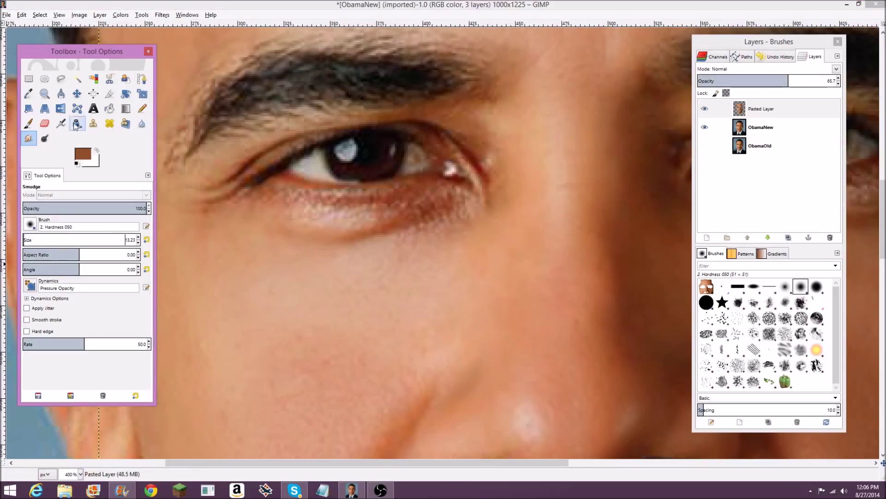
{"action": "left_click", "coordinate": [31, 95]}
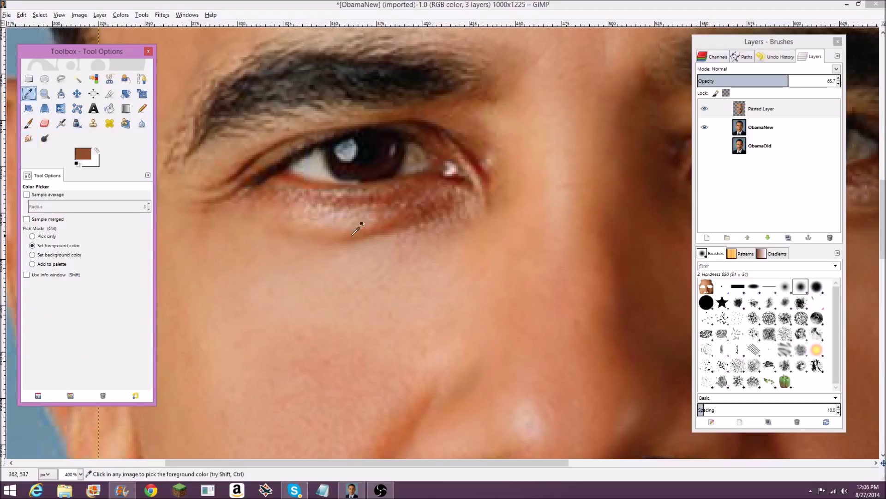
Sample a light skin tone below the first eye and airbrush it under that eye
{"action": "left_click", "coordinate": [357, 209]}
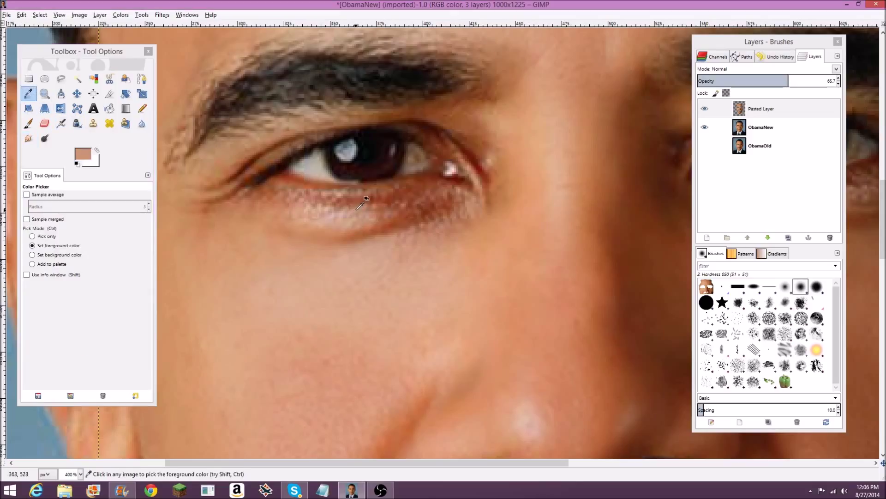
{"action": "left_click", "coordinate": [60, 123]}
{"action": "left_click_drag", "start_coordinate": [356, 207], "coordinate": [328, 211]}
{"action": "mouse_move", "coordinate": [448, 213]}
{"action": "left_mouse_down"}
{"action": "mouse_move", "coordinate": [377, 203]}
{"action": "mouse_move", "coordinate": [363, 213]}
{"action": "left_mouse_up"}
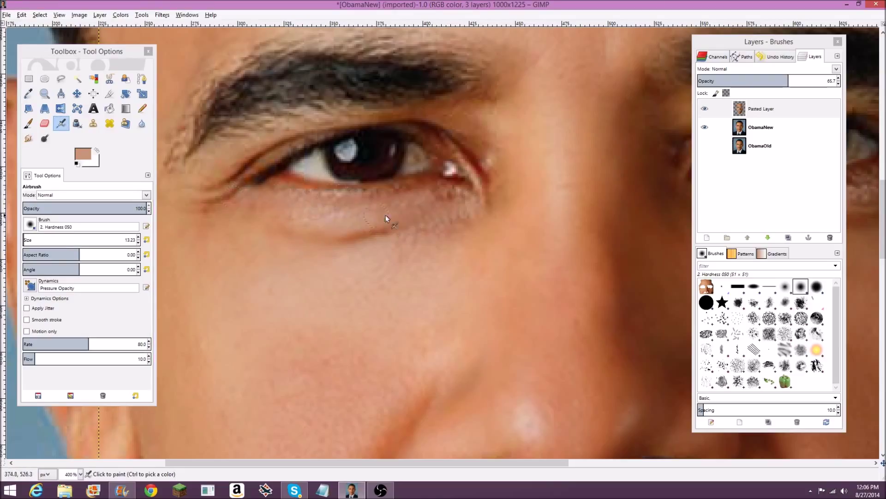
{"action": "scroll", "coordinate": [353, 203], "scroll_direction": "right", "scroll_amount": 10}
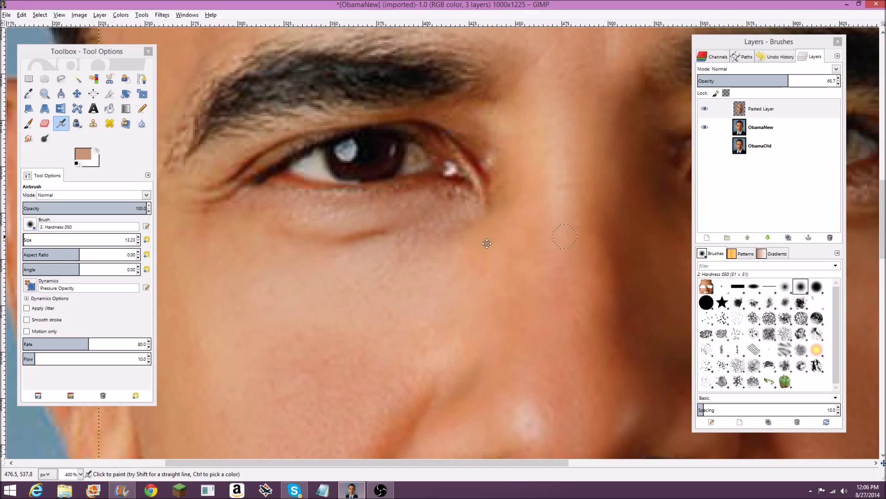
{"action": "scroll", "coordinate": [315, 257], "scroll_direction": "up", "scroll_amount": 2}
Airbrush under the other eye with sampled light, darker and cheek skin tones
{"action": "left_click", "coordinate": [28, 94]}
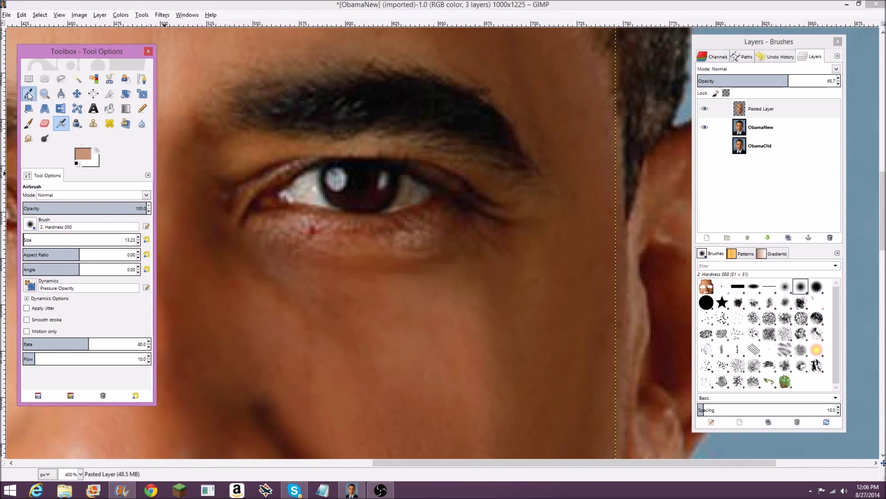
{"action": "left_click", "coordinate": [297, 224]}
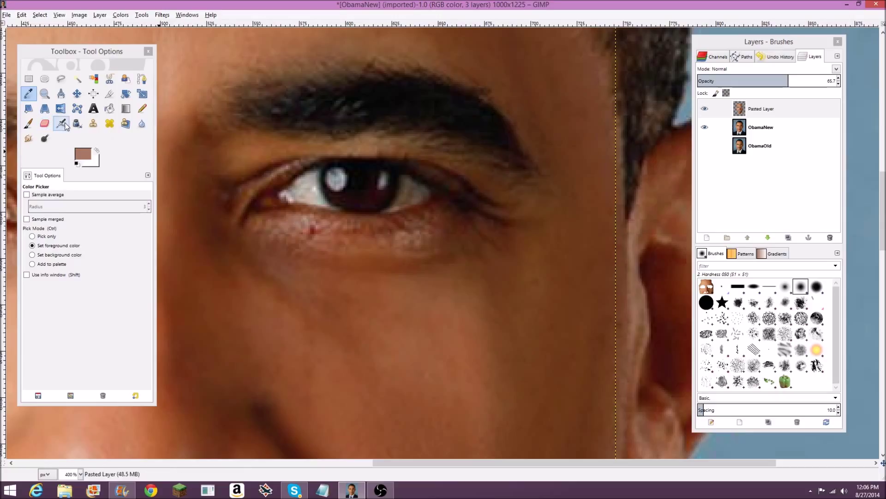
{"action": "key", "text": "a"}
{"action": "left_click_drag", "start_coordinate": [415, 235], "coordinate": [390, 250]}
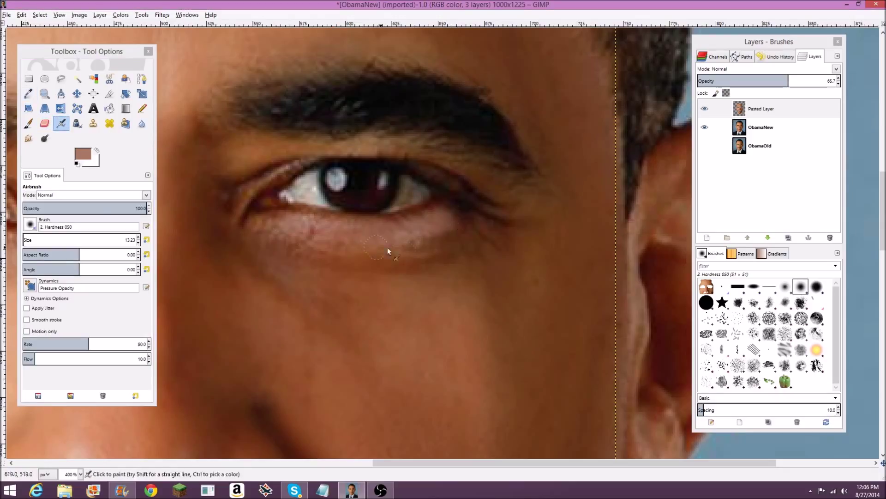
{"action": "left_click", "coordinate": [446, 238], "text": "ctrl"}
{"action": "mouse_move", "coordinate": [441, 251]}
{"action": "left_mouse_down"}
{"action": "mouse_move", "coordinate": [392, 237]}
{"action": "mouse_move", "coordinate": [436, 226]}
{"action": "mouse_move", "coordinate": [389, 238]}
{"action": "left_mouse_up"}
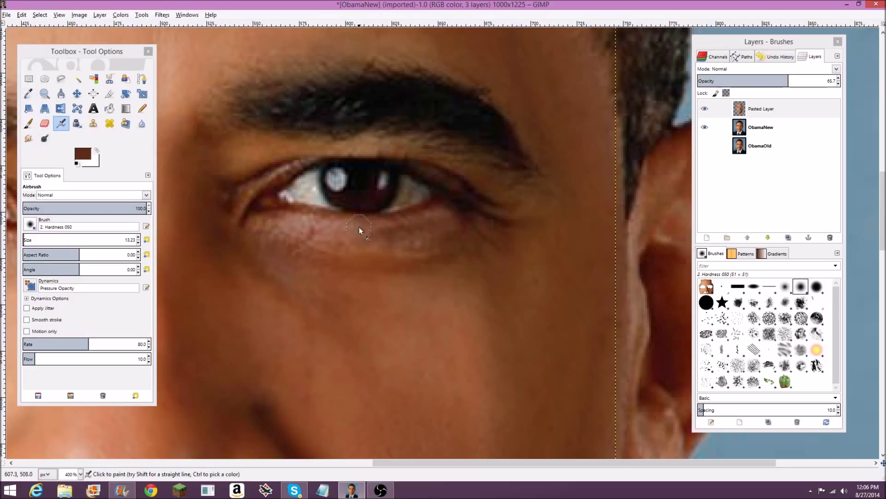
{"action": "left_click", "coordinate": [36, 94]}
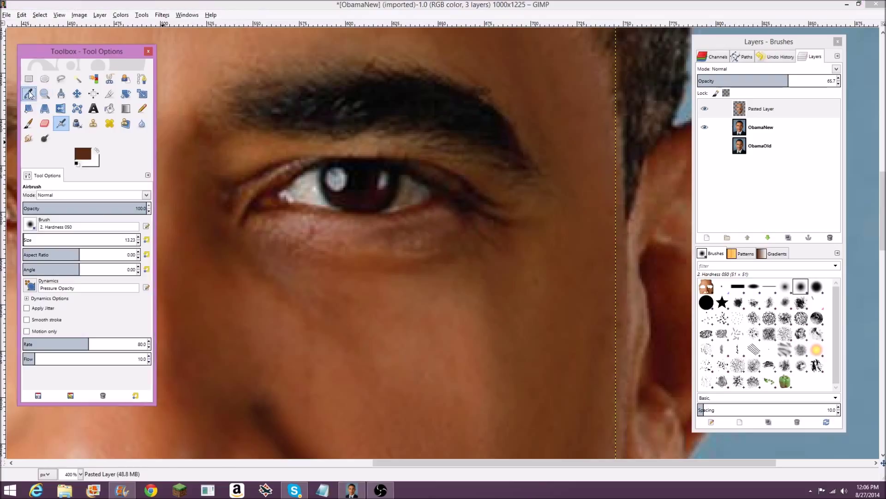
{"action": "left_click", "coordinate": [369, 250]}
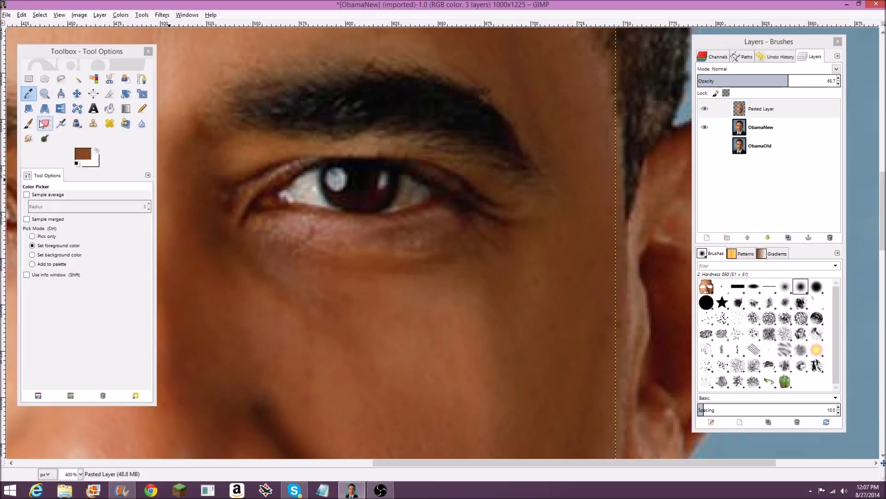
{"action": "left_click", "coordinate": [61, 123]}
{"action": "left_click_drag", "start_coordinate": [401, 234], "coordinate": [416, 229]}
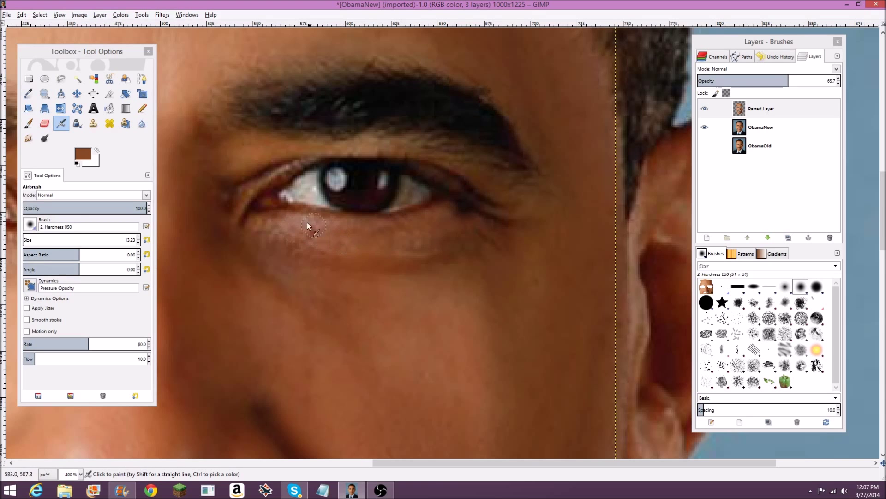
{"action": "scroll", "coordinate": [415, 217], "scroll_direction": "down", "scroll_amount": 1}
Frame the lips and sample their pink colour for the Airbrush
{"action": "scroll", "coordinate": [421, 200], "scroll_direction": "down", "scroll_amount": 1}
{"action": "scroll", "coordinate": [370, 226], "scroll_direction": "down", "scroll_amount": 1}
{"action": "scroll", "coordinate": [314, 217], "scroll_direction": "down", "scroll_amount": 1}
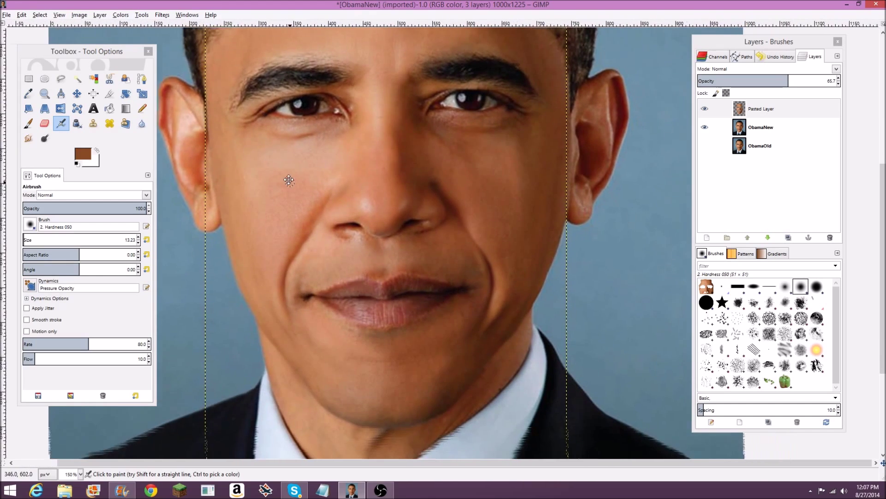
{"action": "scroll", "coordinate": [302, 174], "scroll_direction": "up", "scroll_amount": 2}
{"action": "scroll", "coordinate": [421, 218], "scroll_direction": "up", "scroll_amount": 1}
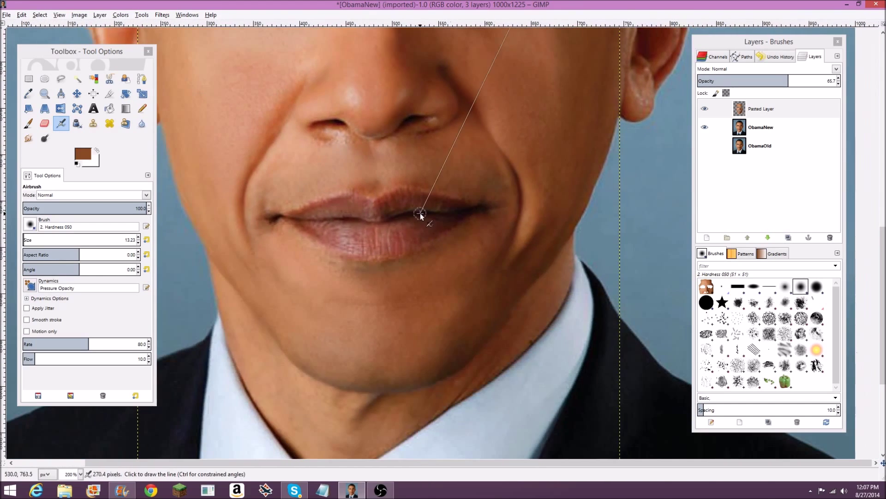
{"action": "scroll", "coordinate": [422, 213], "scroll_direction": "up", "scroll_amount": 2}
{"action": "left_click_drag", "start_coordinate": [440, 221], "coordinate": [446, 221]}
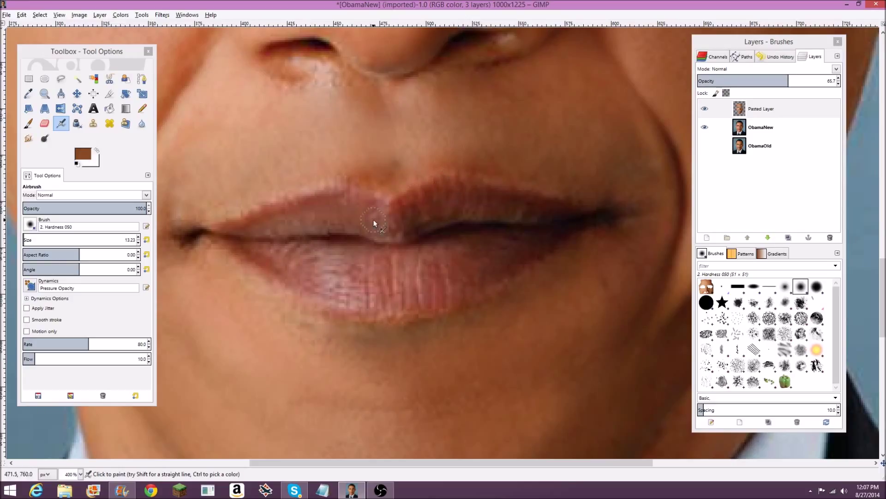
{"action": "left_click", "coordinate": [83, 154]}
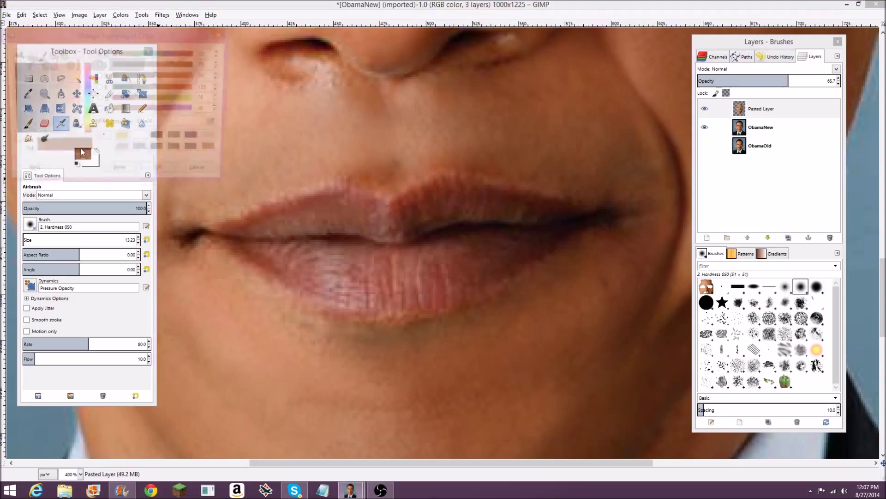
{"action": "left_click", "coordinate": [161, 174]}
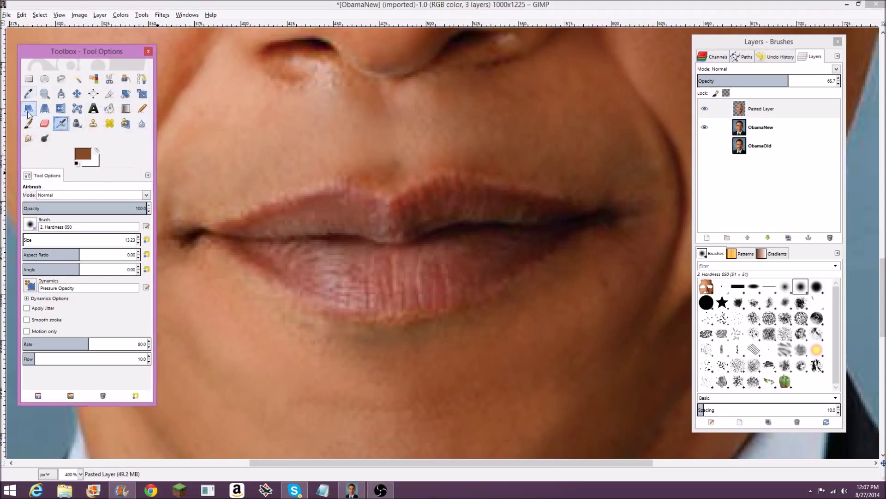
{"action": "left_click", "coordinate": [29, 93]}
{"action": "left_click", "coordinate": [375, 268]}
{"action": "left_click", "coordinate": [60, 123]}
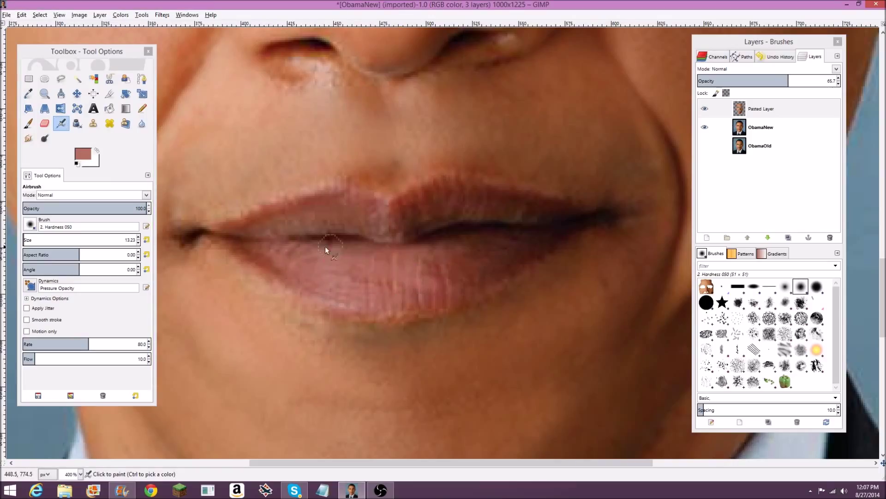
Ctrl-pick the lip colour again and reopen the foreground colour settings
{"action": "scroll", "coordinate": [406, 302], "scroll_direction": "down", "scroll_amount": 1}
{"action": "scroll", "coordinate": [418, 277], "scroll_direction": "down", "scroll_amount": 2}
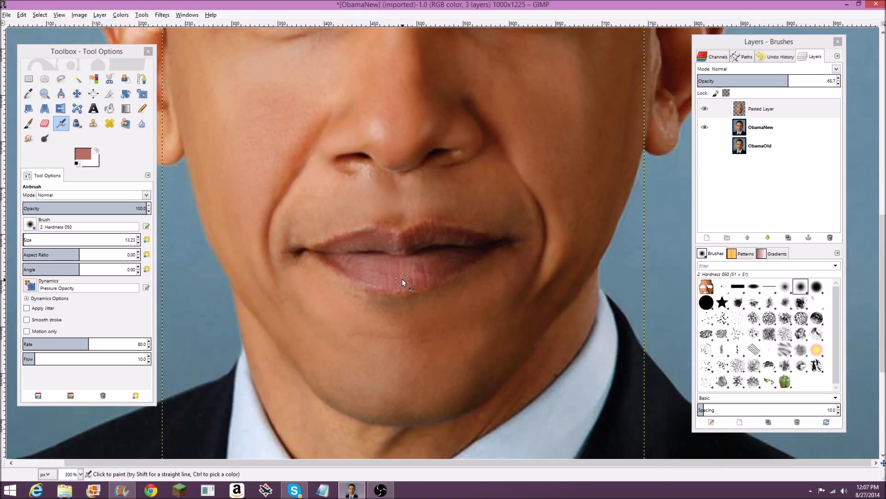
{"action": "scroll", "coordinate": [406, 283], "scroll_direction": "down", "scroll_amount": 1}
{"action": "scroll", "coordinate": [468, 282], "scroll_direction": "down", "scroll_amount": 1}
{"action": "key", "text": "ctrl"}
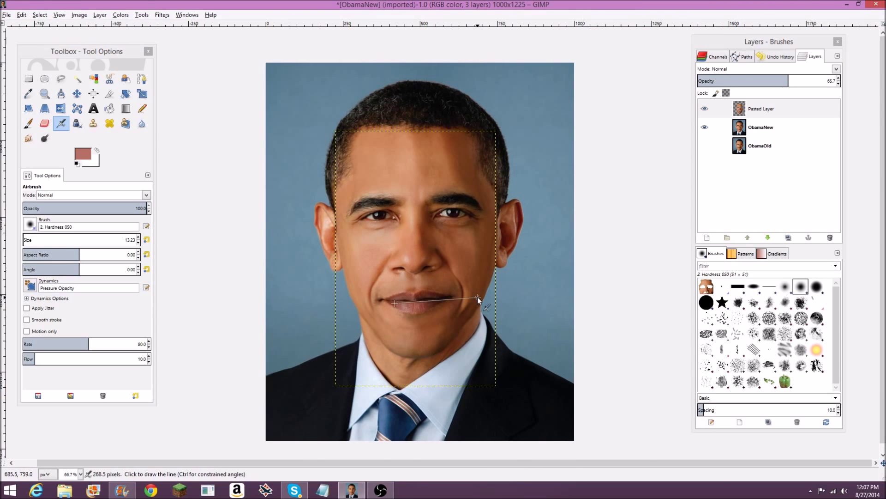
{"action": "scroll", "coordinate": [477, 296], "scroll_direction": "up", "scroll_amount": 1}
{"action": "scroll", "coordinate": [417, 272], "scroll_direction": "up", "scroll_amount": 1}
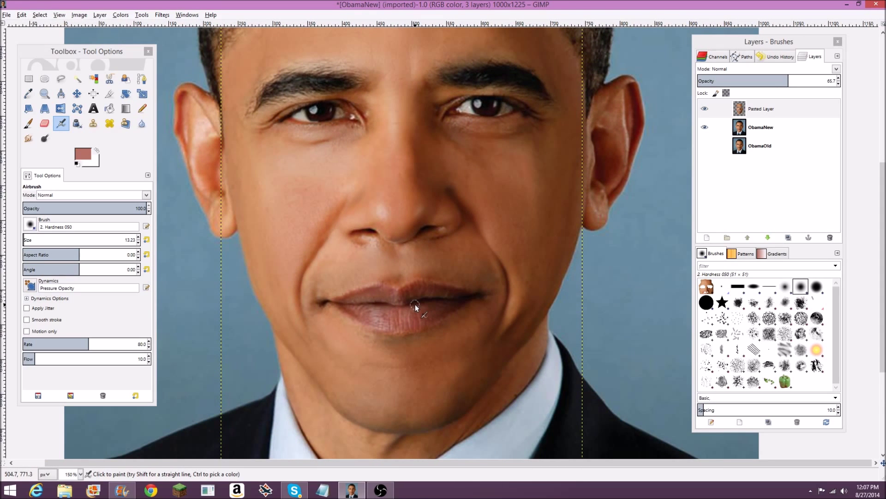
{"action": "scroll", "coordinate": [415, 304], "scroll_direction": "up", "scroll_amount": 1}
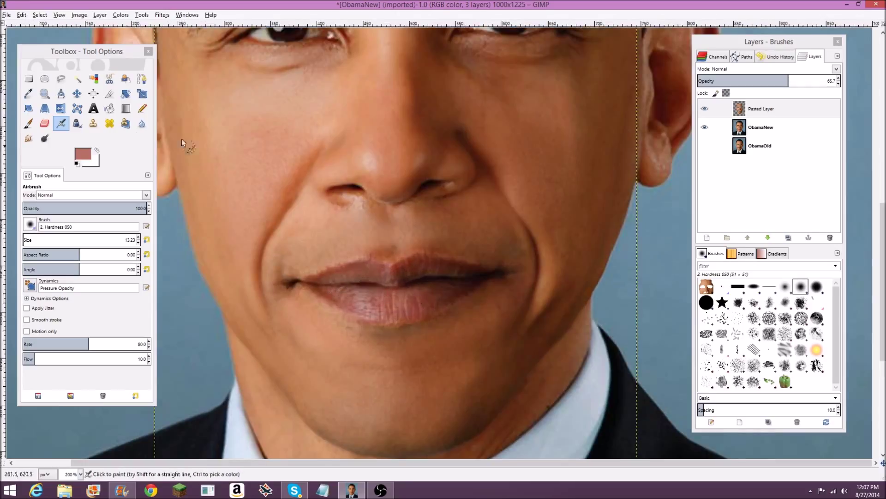
{"action": "left_click", "coordinate": [81, 156]}
Set the foreground to white and undo a test white stroke on the lower lip
{"action": "left_click", "coordinate": [167, 142]}
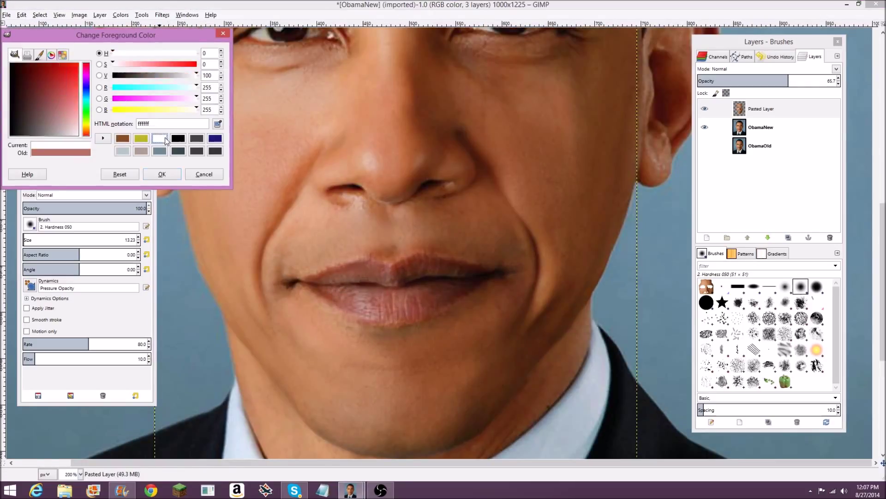
{"action": "left_click", "coordinate": [168, 174]}
{"action": "left_click_drag", "start_coordinate": [345, 294], "coordinate": [530, 275]}
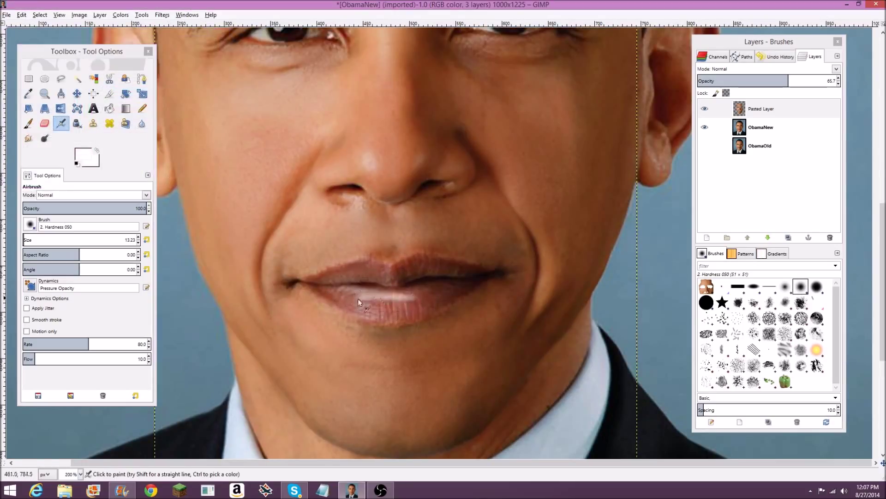
{"action": "key", "text": "ctrl+z"}
Zoom into the left eye, sample the eye-white grey, and airbrush that eye white
{"action": "scroll", "coordinate": [589, 244], "scroll_direction": "up", "scroll_amount": 5}
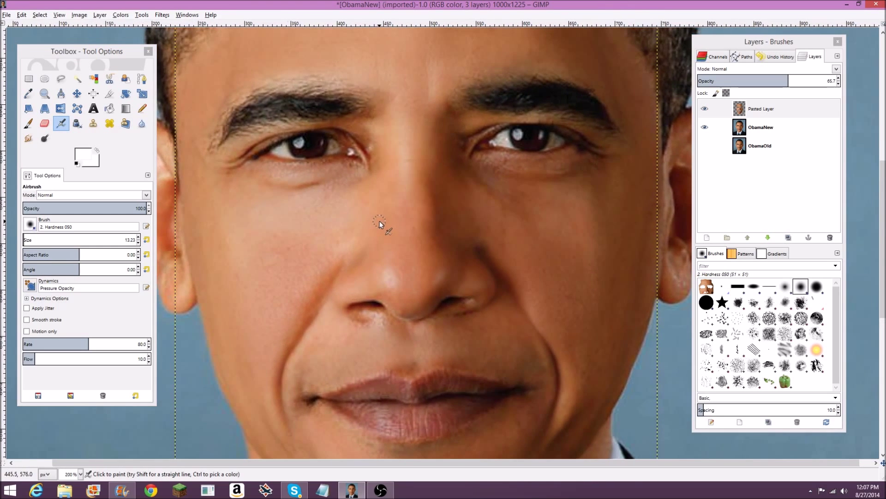
{"action": "key", "text": "plus"}
{"action": "key", "text": "plus"}
{"action": "key", "text": "plus"}
{"action": "key", "text": "plus"}
{"action": "key", "text": "plus"}
{"action": "key", "text": "plus"}
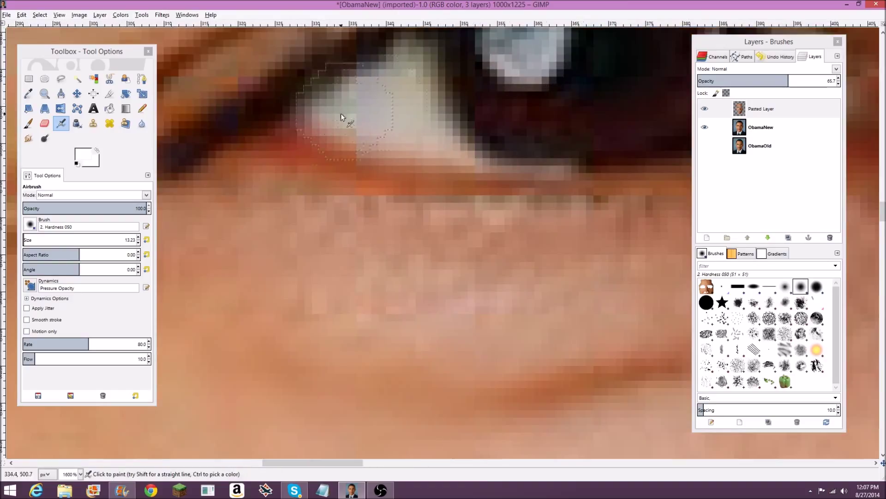
{"action": "left_click", "coordinate": [28, 93]}
{"action": "left_click", "coordinate": [406, 86]}
{"action": "left_click", "coordinate": [60, 123]}
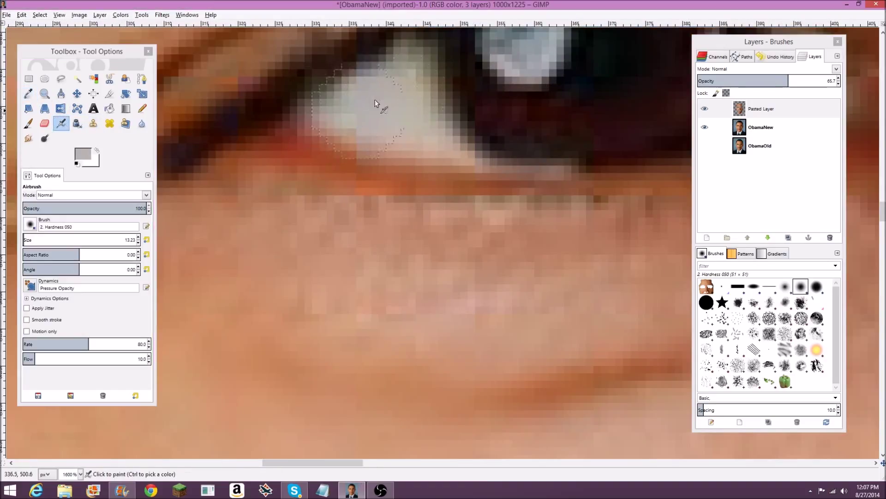
{"action": "left_click_drag", "start_coordinate": [380, 103], "coordinate": [431, 131]}
Brighten the right eye's white, then bring the whole face back into view
{"action": "scroll", "coordinate": [476, 131], "scroll_direction": "right", "scroll_amount": 6}
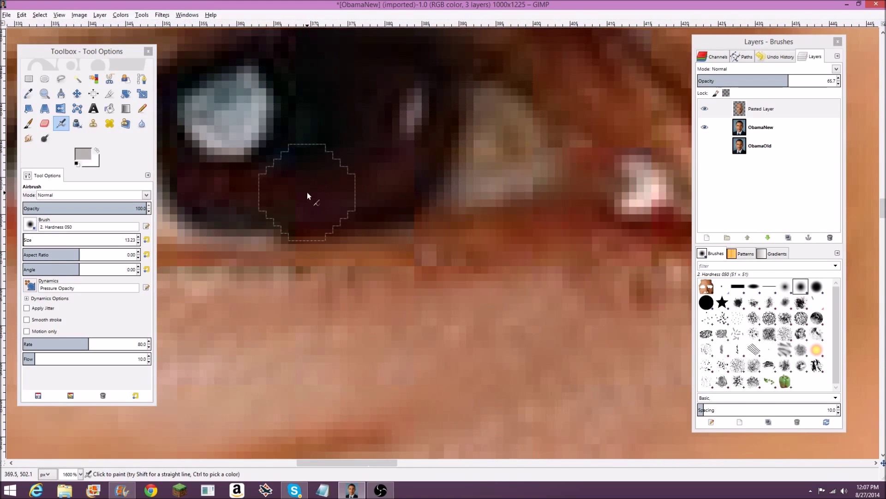
{"action": "scroll", "coordinate": [306, 192], "scroll_direction": "right", "scroll_amount": 2}
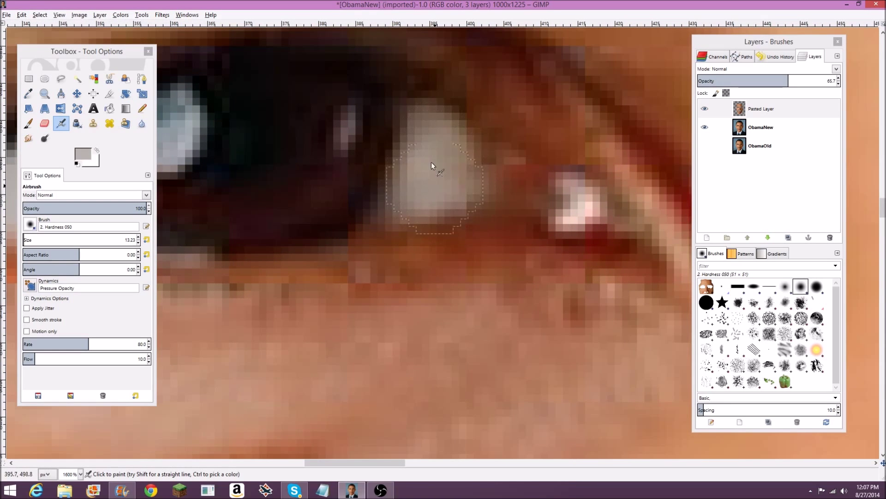
{"action": "scroll", "coordinate": [431, 161], "scroll_direction": "right", "scroll_amount": 8}
{"action": "scroll", "coordinate": [558, 182], "scroll_direction": "right", "scroll_amount": 8}
{"action": "scroll", "coordinate": [558, 182], "scroll_direction": "right", "scroll_amount": 6}
{"action": "scroll", "coordinate": [246, 160], "scroll_direction": "right", "scroll_amount": 6}
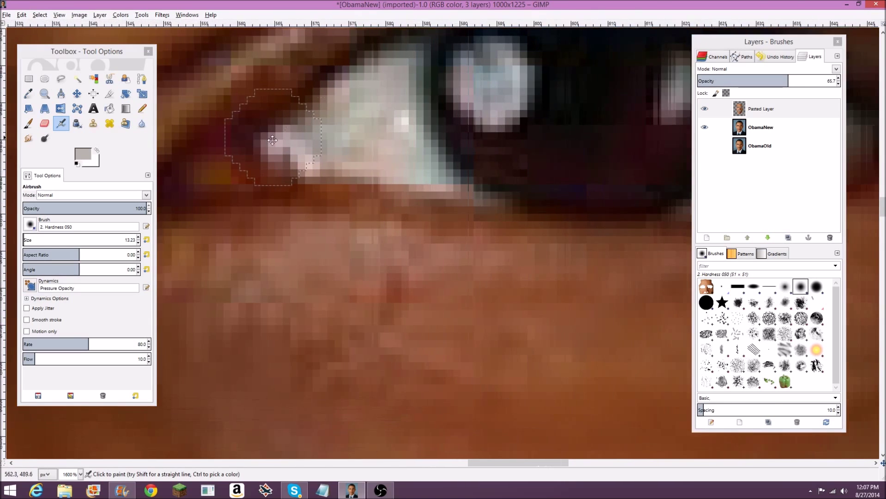
{"action": "scroll", "coordinate": [325, 185], "scroll_direction": "right", "scroll_amount": 6}
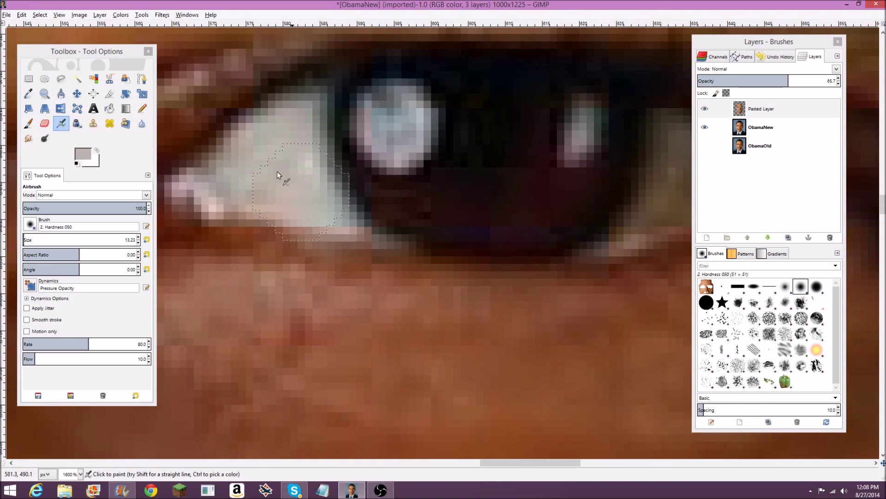
{"action": "scroll", "coordinate": [285, 229], "scroll_direction": "right", "scroll_amount": 5}
{"action": "mouse_move", "coordinate": [322, 248]}
{"action": "left_mouse_down"}
{"action": "mouse_move", "coordinate": [376, 206]}
{"action": "mouse_move", "coordinate": [403, 220]}
{"action": "mouse_move", "coordinate": [358, 218]}
{"action": "left_mouse_up"}
{"action": "scroll", "coordinate": [471, 204], "scroll_direction": "down", "scroll_amount": 2}
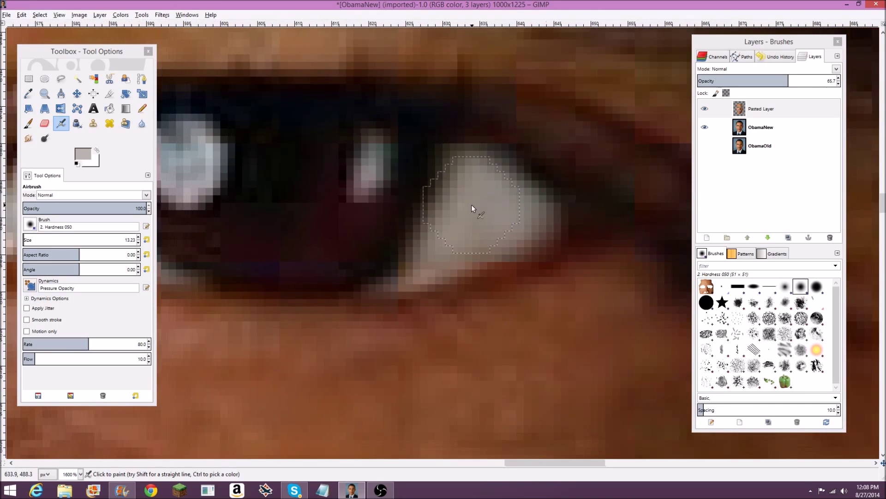
{"action": "scroll", "coordinate": [472, 204], "scroll_direction": "down", "scroll_amount": 2}
{"action": "scroll", "coordinate": [472, 204], "scroll_direction": "down", "scroll_amount": 2}
{"action": "scroll", "coordinate": [464, 201], "scroll_direction": "down", "scroll_amount": 1}
{"action": "scroll", "coordinate": [487, 279], "scroll_direction": "down", "scroll_amount": 1}
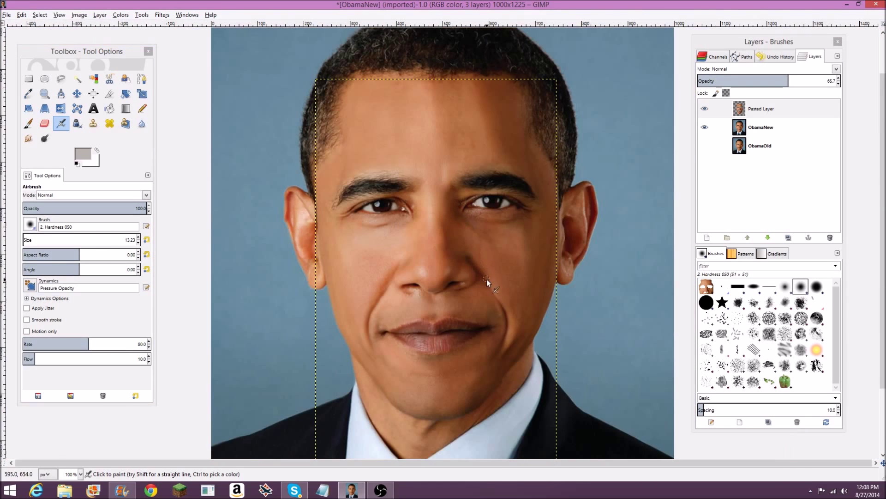
{"action": "scroll", "coordinate": [499, 268], "scroll_direction": "down", "scroll_amount": 1}
{"action": "scroll", "coordinate": [506, 276], "scroll_direction": "up", "scroll_amount": 1}
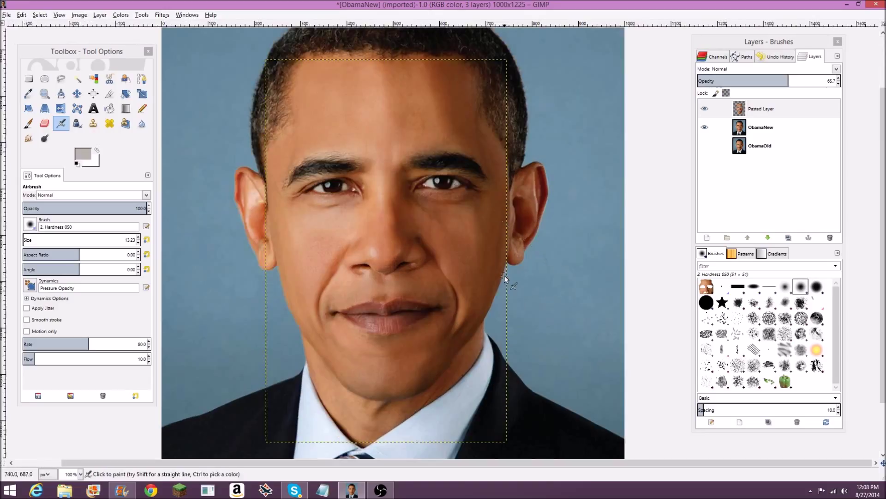
Merge Down the Pasted Layer into ObamaNew
{"action": "left_click", "coordinate": [769, 109]}
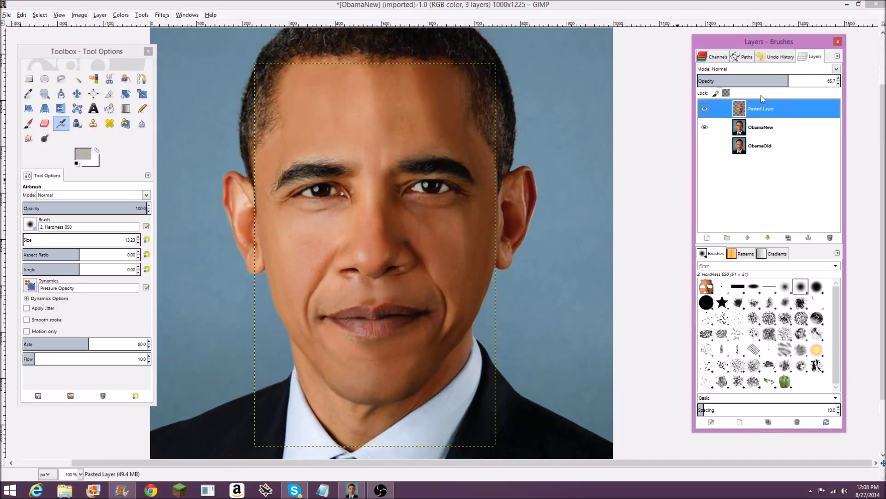
{"action": "right_click", "coordinate": [767, 109]}
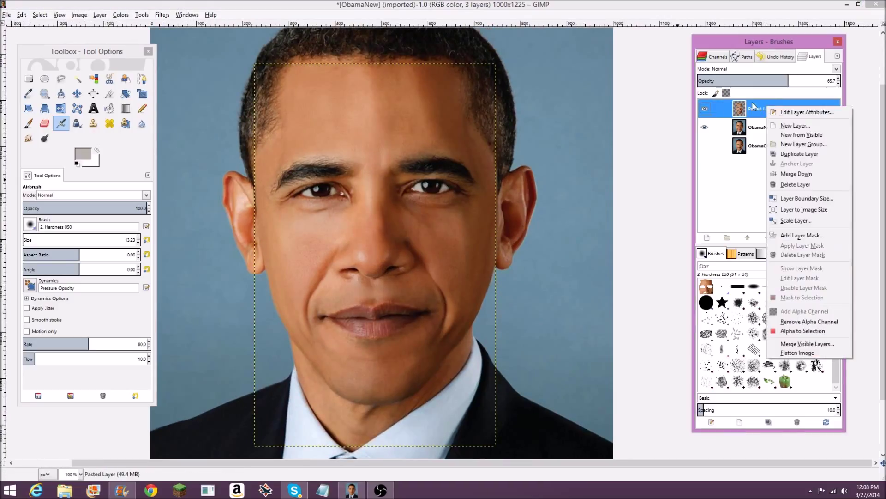
{"action": "left_click", "coordinate": [804, 175]}
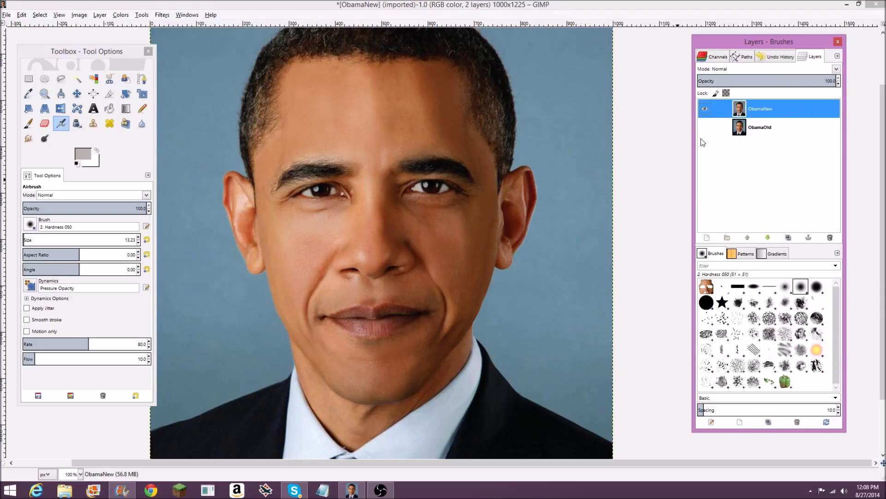
{"action": "scroll", "coordinate": [526, 201], "scroll_direction": "up", "scroll_amount": 1}
{"action": "scroll", "coordinate": [527, 201], "scroll_direction": "up", "scroll_amount": 1}
{"action": "scroll", "coordinate": [507, 205], "scroll_direction": "down", "scroll_amount": 1}
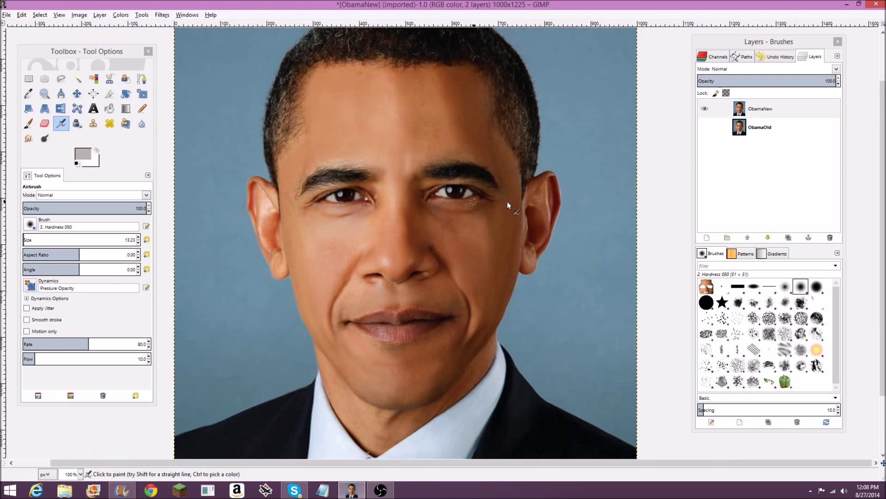
Toggle ObamaNew's visibility repeatedly to compare it with the original ObamaOld
{"action": "left_click", "coordinate": [705, 109]}
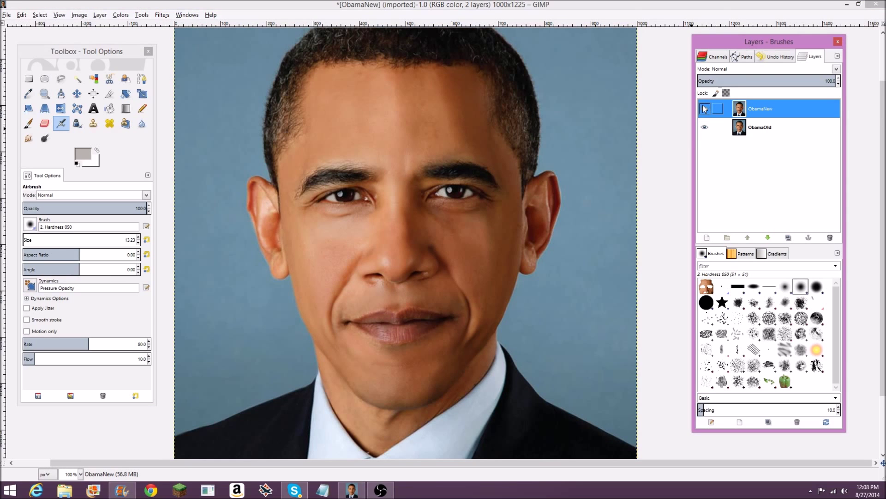
{"action": "left_click", "coordinate": [705, 109]}
{"action": "left_click", "coordinate": [705, 109]}
{"action": "left_click", "coordinate": [705, 109]}
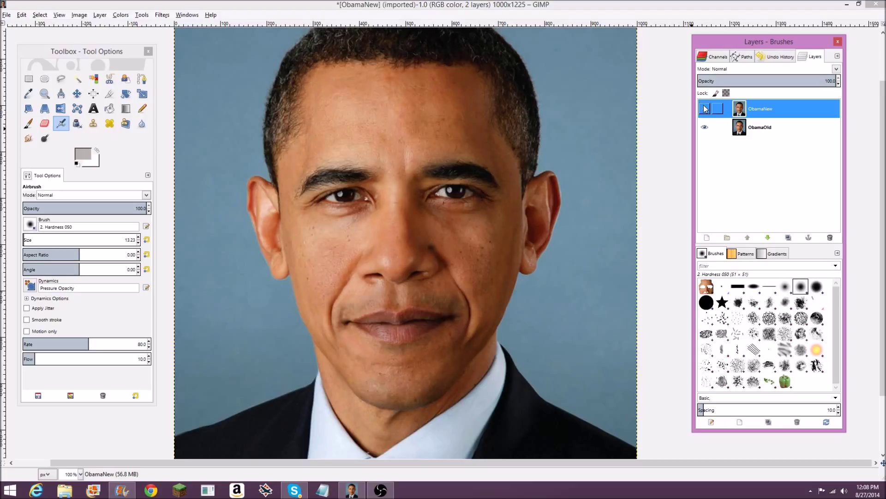
{"action": "left_click", "coordinate": [705, 109]}
{"action": "left_click", "coordinate": [705, 109]}
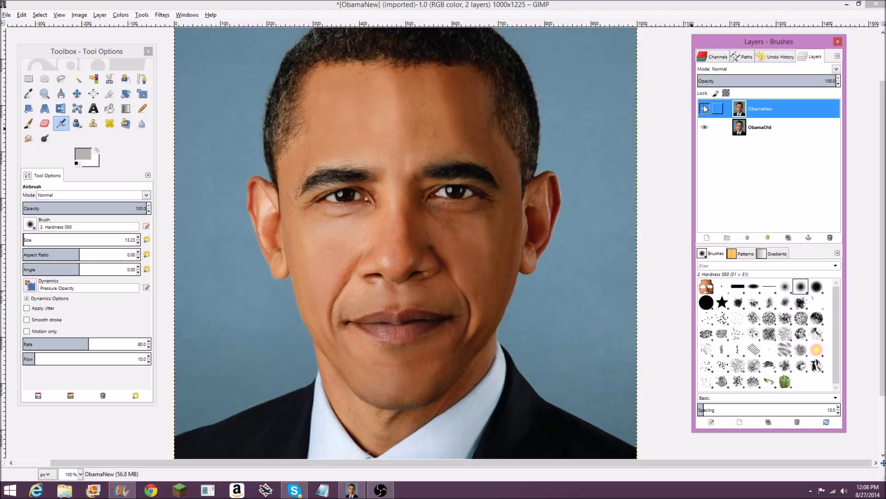
{"action": "left_click", "coordinate": [705, 109]}
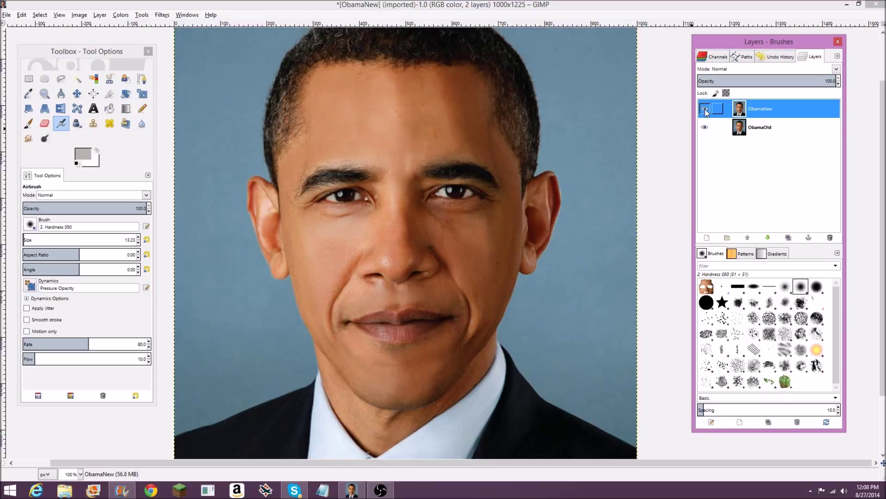